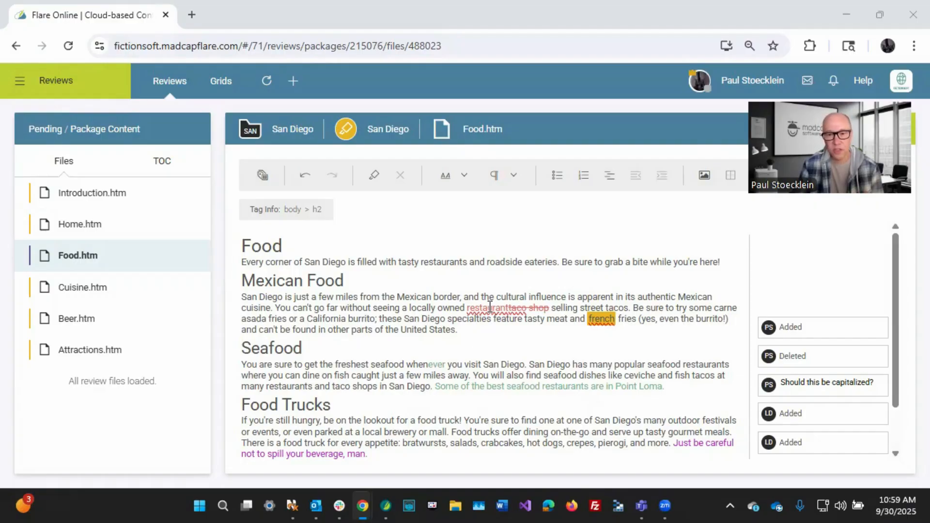
- Check who made the tracked changes in the Mexican Food, Seafood and Food Trucks paragraphs of Food.htm
{"action": "left_click", "coordinate": [490, 307]}
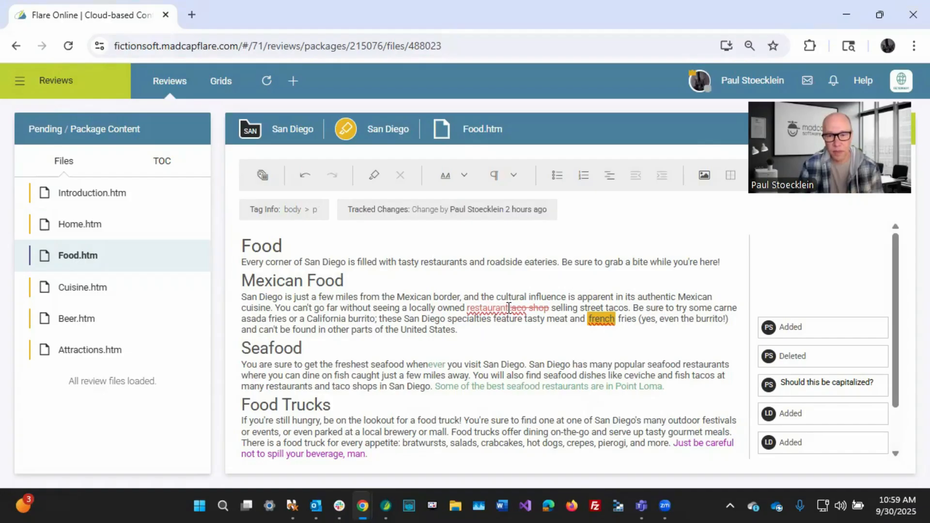
{"action": "left_click", "coordinate": [455, 386]}
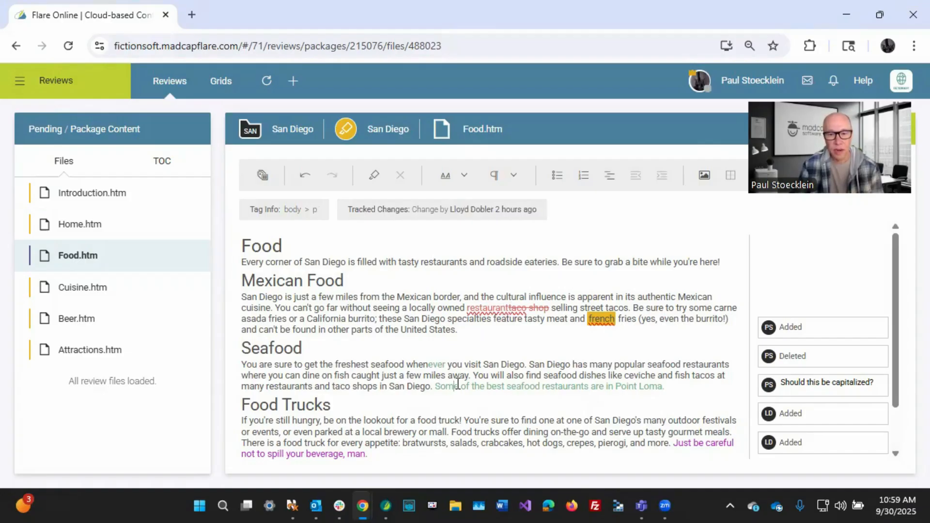
{"action": "left_click", "coordinate": [490, 386]}
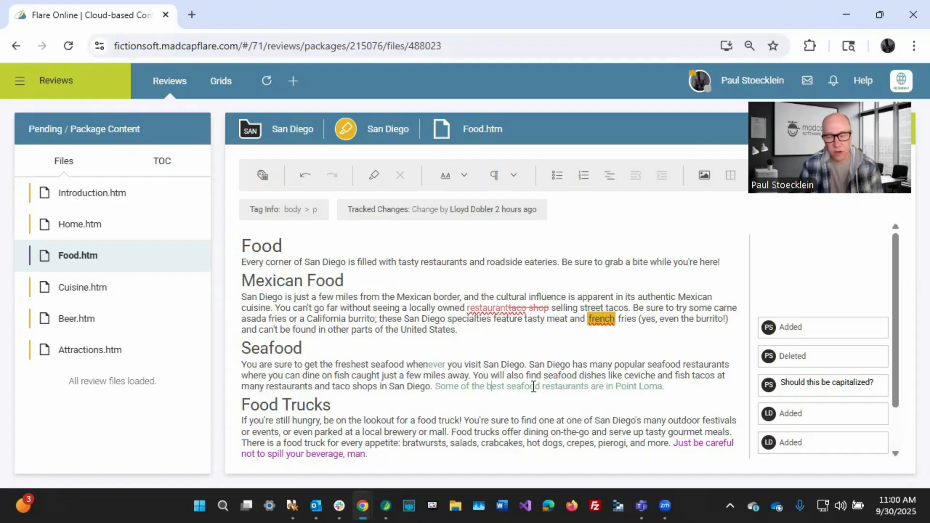
{"action": "left_click", "coordinate": [699, 443]}
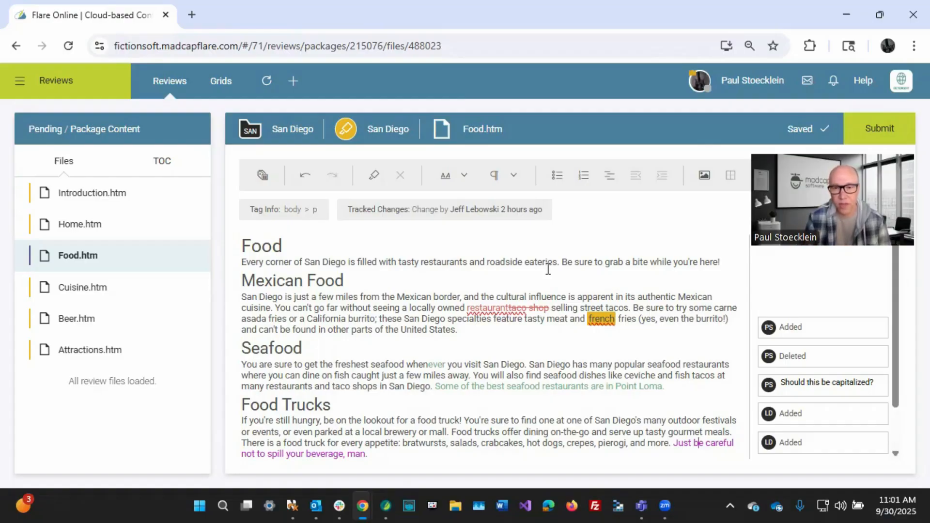
- Inspect the Manage Checklists option in the signed-in user's global permissions and leave without saving
{"action": "left_click", "coordinate": [699, 84]}
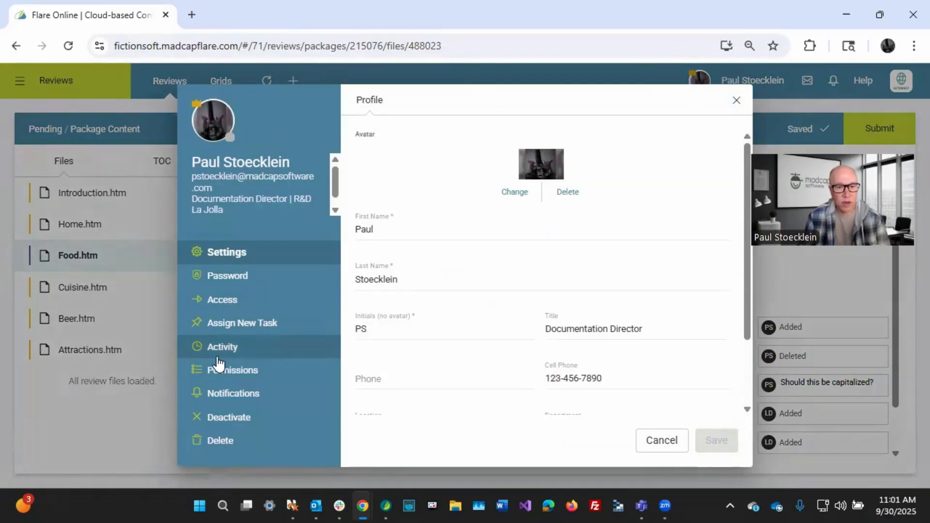
{"action": "left_click", "coordinate": [217, 372]}
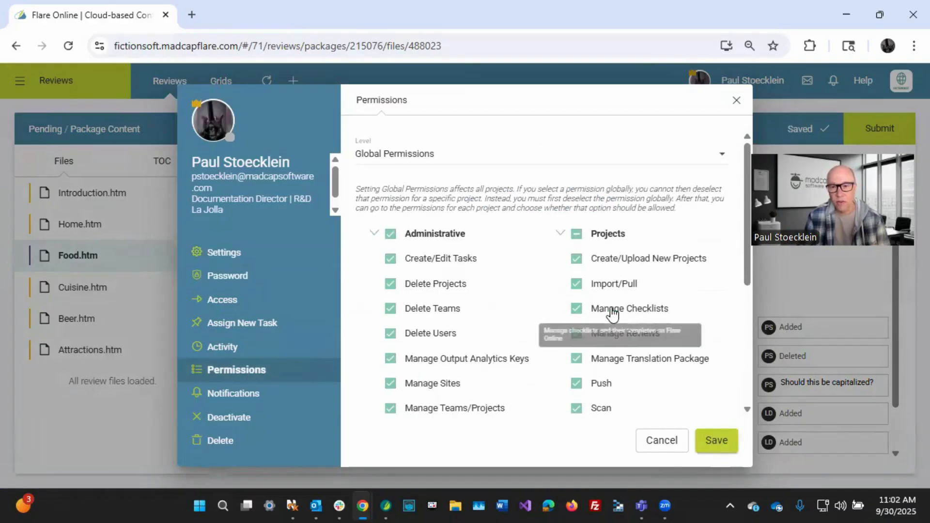
{"action": "left_click", "coordinate": [578, 310]}
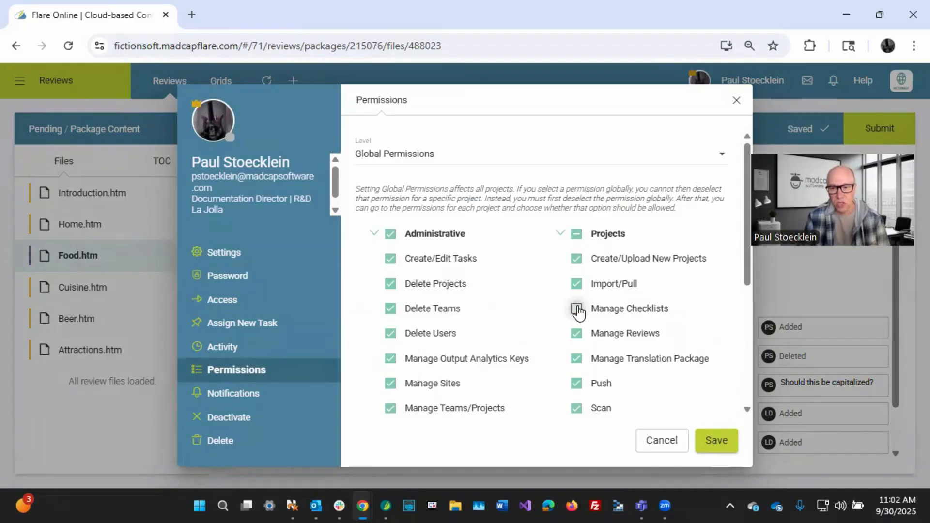
{"action": "left_click", "coordinate": [662, 441]}
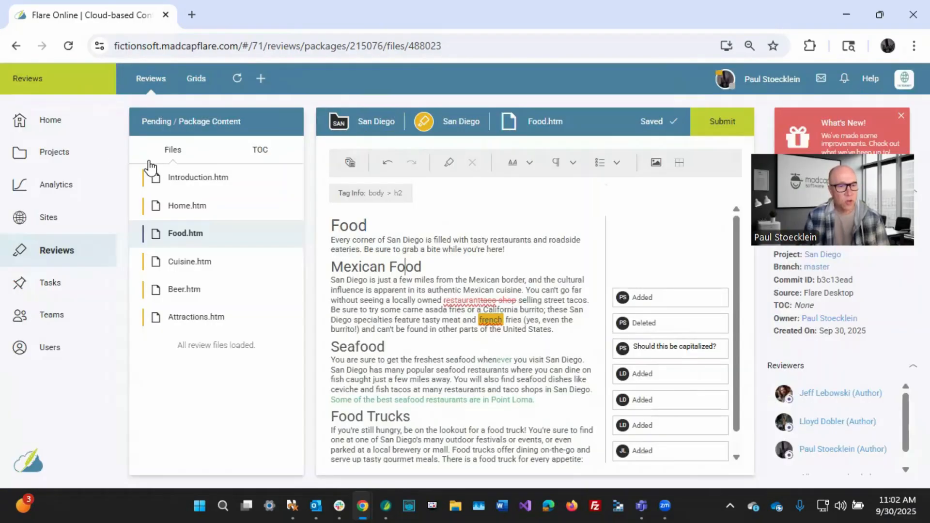
- Open the checklists page of the San Diego project
{"action": "left_click", "coordinate": [60, 153]}
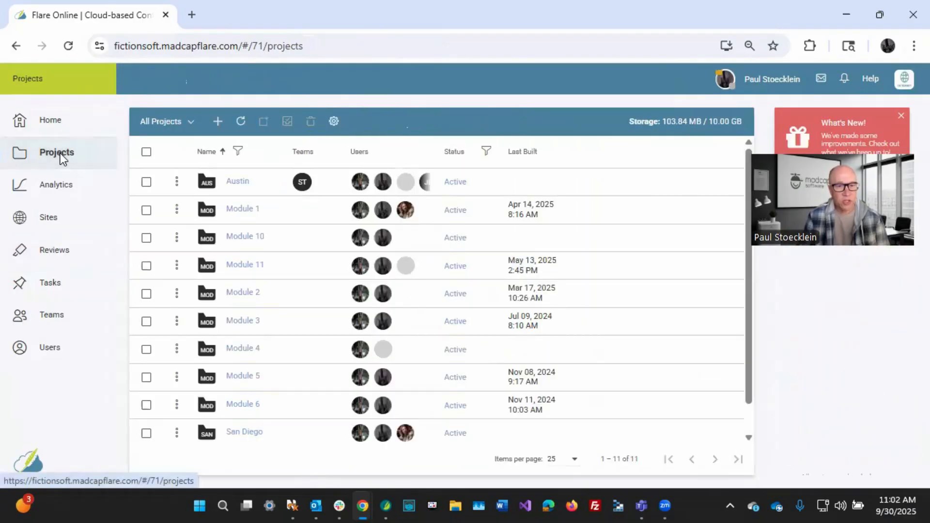
{"action": "left_click", "coordinate": [250, 432]}
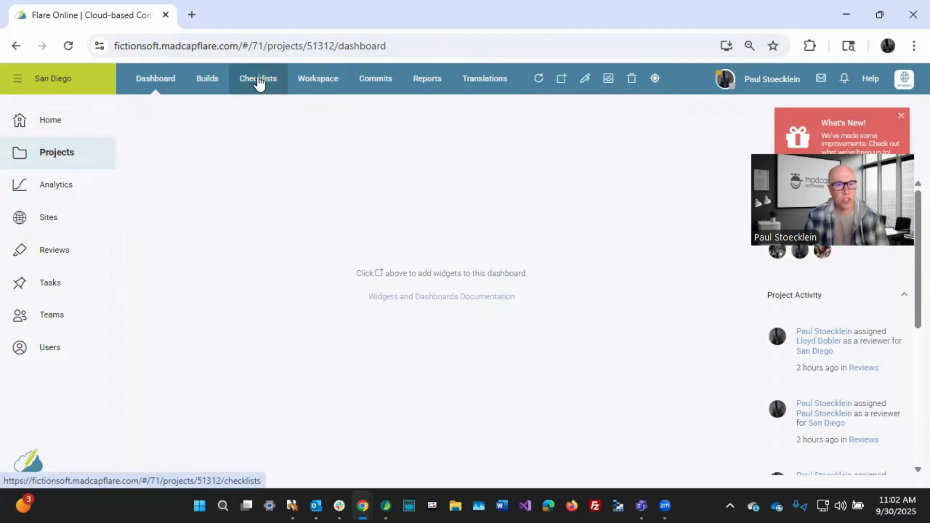
{"action": "left_click", "coordinate": [259, 82]}
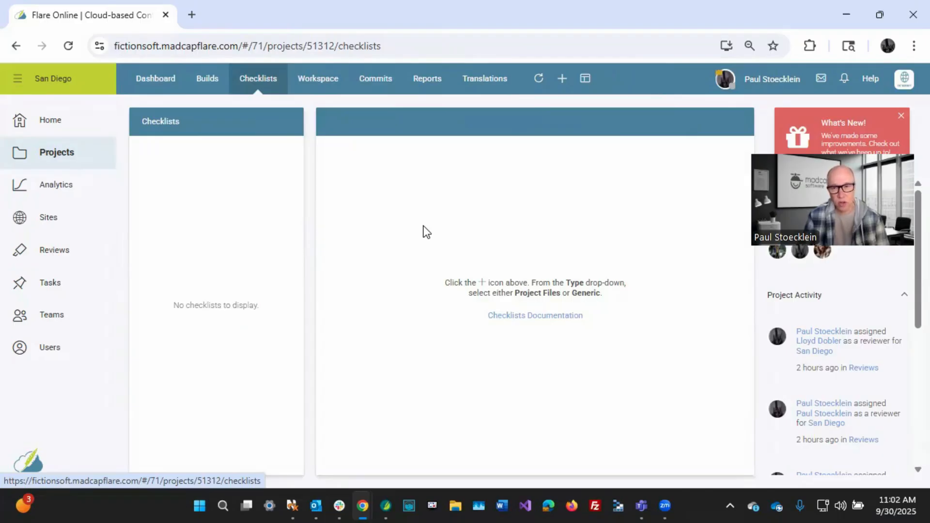
- Start a new checklist named "My Checklist" with the Project Files type
{"action": "left_click", "coordinate": [561, 86]}
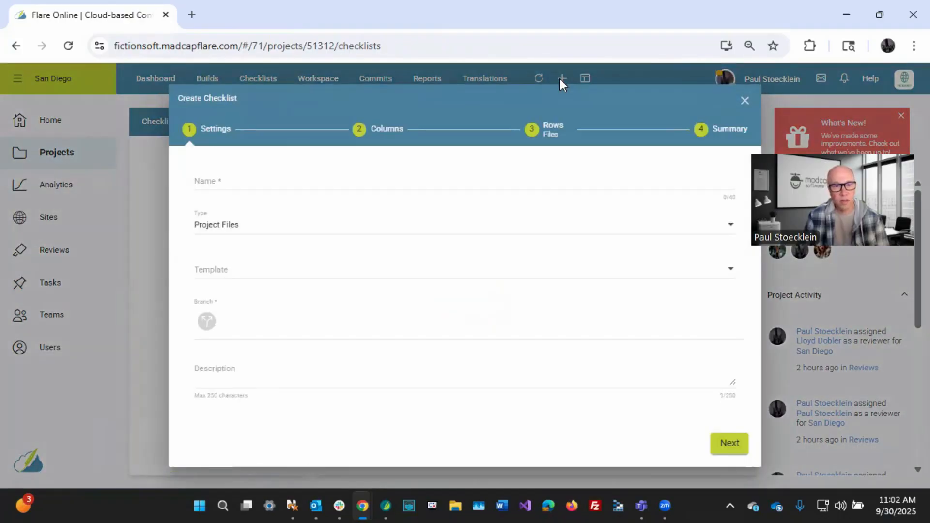
{"action": "left_click", "coordinate": [239, 177]}
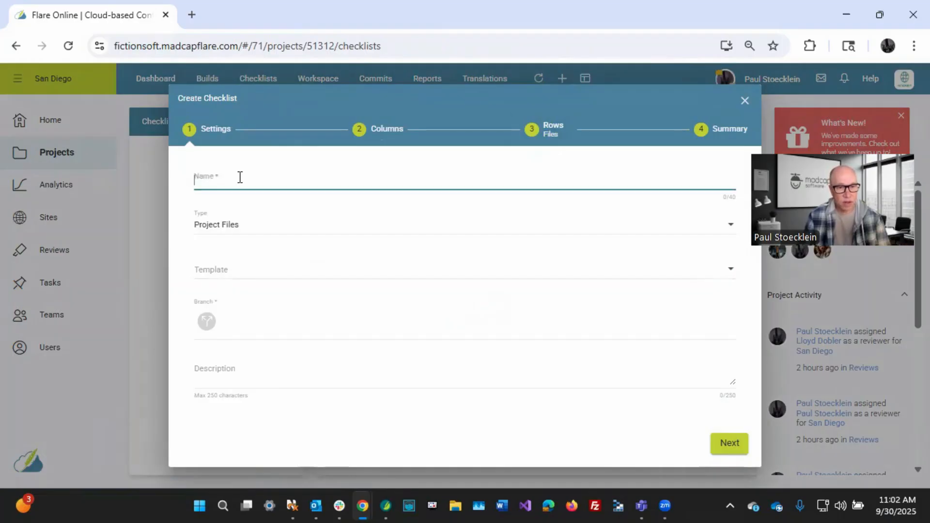
{"action": "type", "text": "My"}
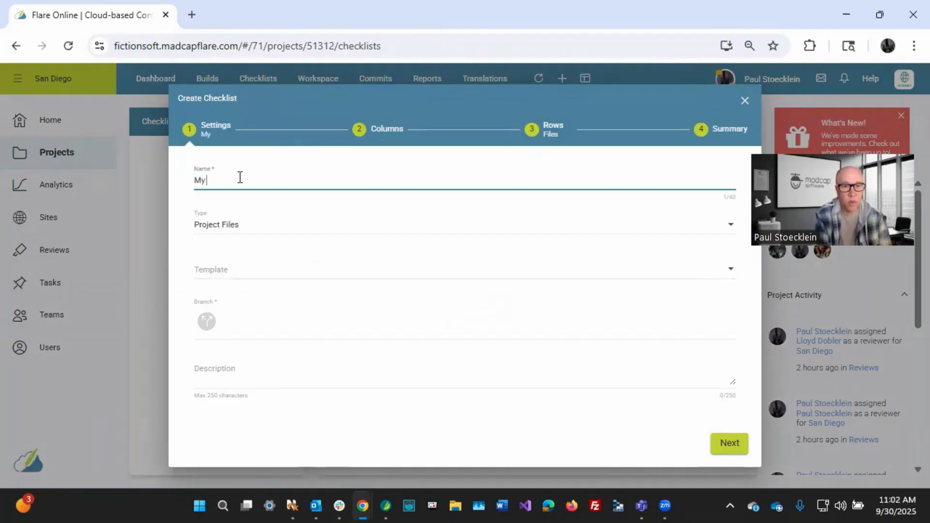
{"action": "type", "text": " Checklist"}
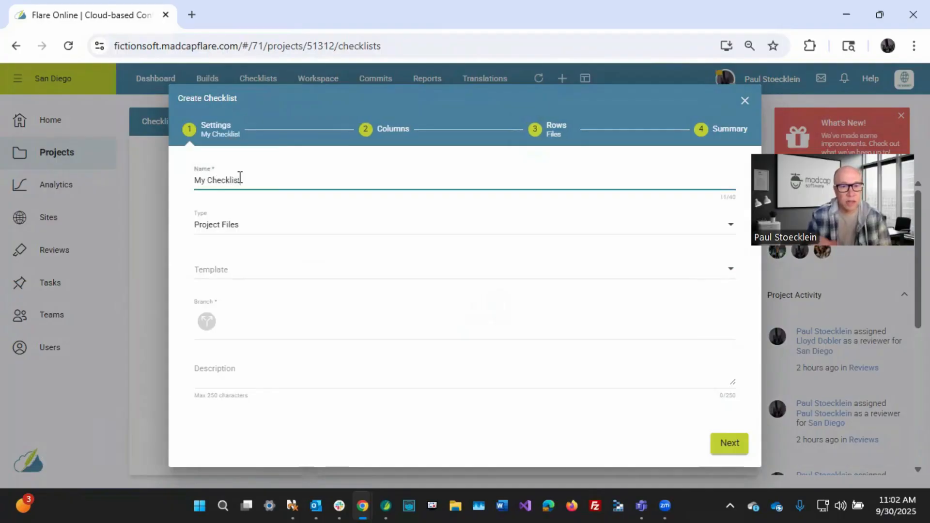
{"action": "left_click", "coordinate": [261, 222]}
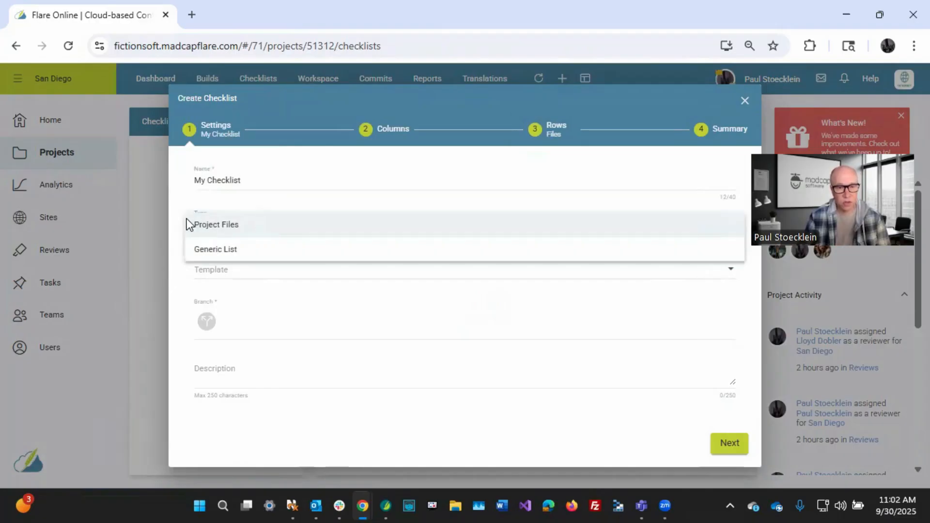
{"action": "left_click", "coordinate": [175, 227]}
- Base the checklist on the Topics template and set its branch to feature2
{"action": "left_click", "coordinate": [234, 269]}
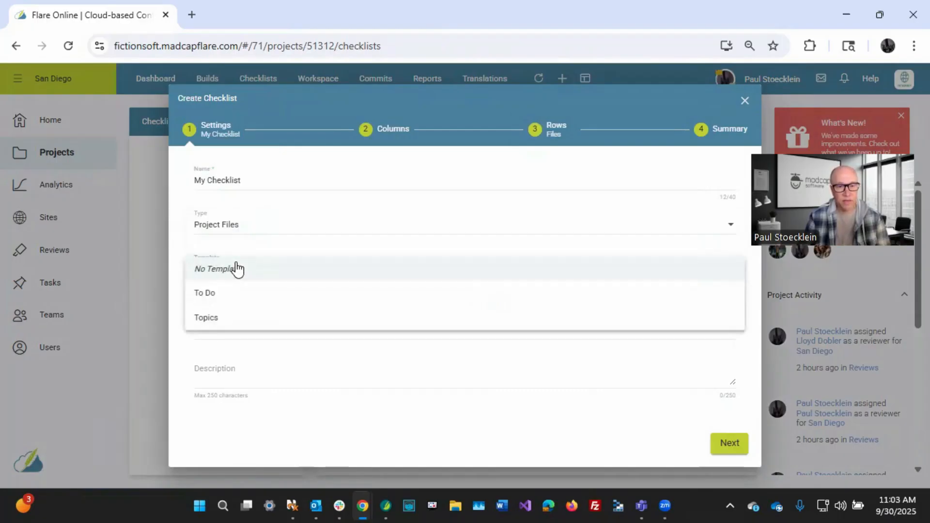
{"action": "left_click", "coordinate": [212, 321]}
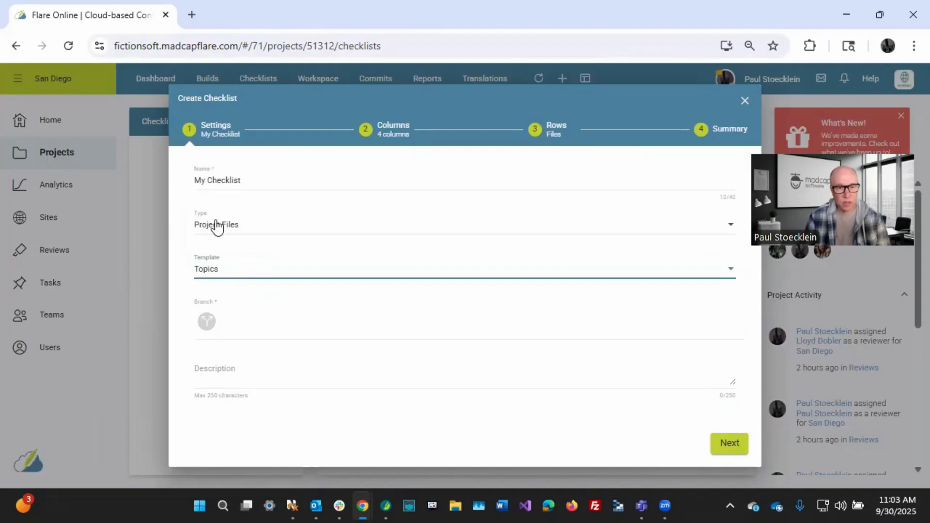
{"action": "left_click", "coordinate": [235, 321]}
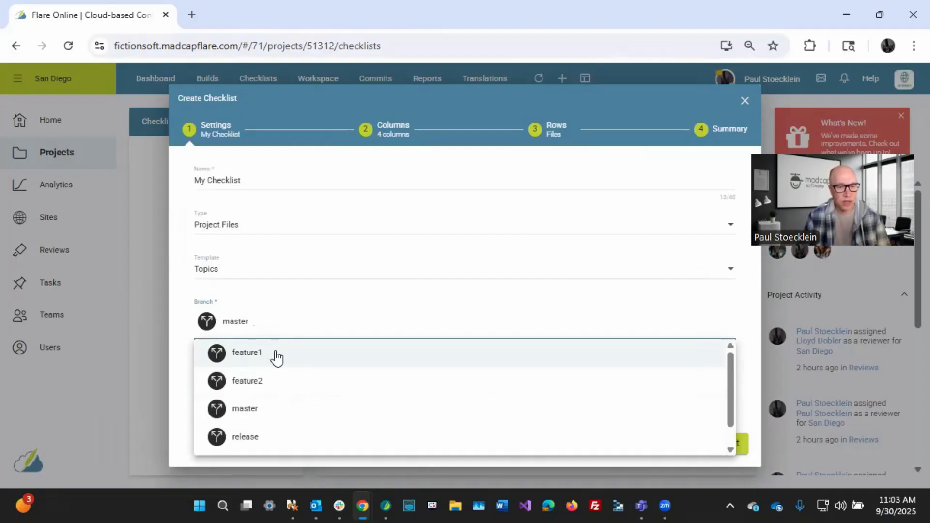
{"action": "left_click", "coordinate": [263, 385]}
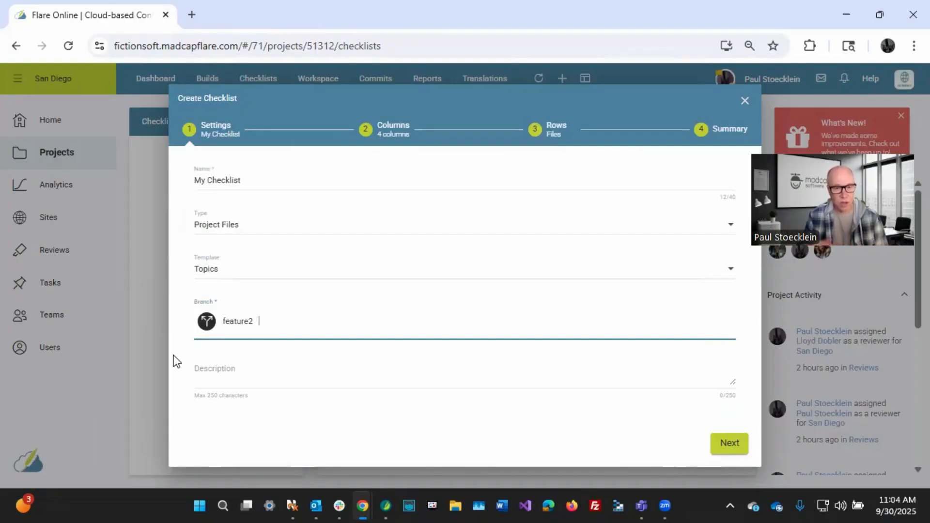
- Enter "My description" as the checklist's description and proceed to the column setup
{"action": "left_click", "coordinate": [241, 368]}
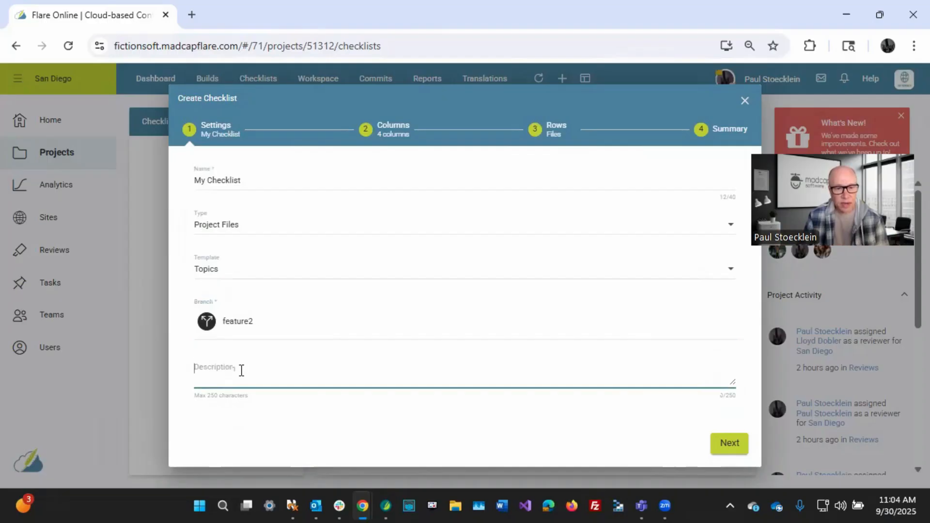
{"action": "type", "text": "My description"}
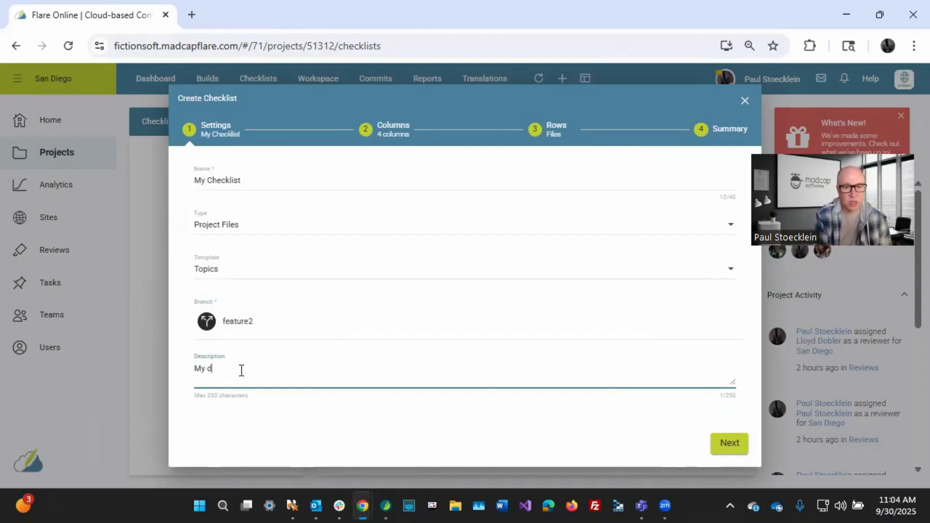
{"action": "key", "text": "BackSpace"}
{"action": "key", "text": "BackSpace"}
{"action": "key", "text": "BackSpace"}
{"action": "key", "text": "BackSpace"}
{"action": "key", "text": "BackSpace"}
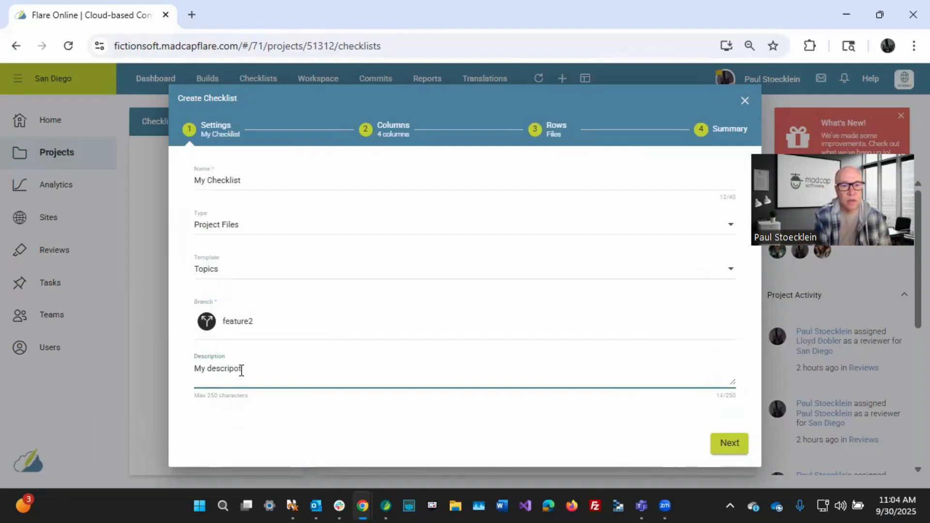
{"action": "type", "text": "tion"}
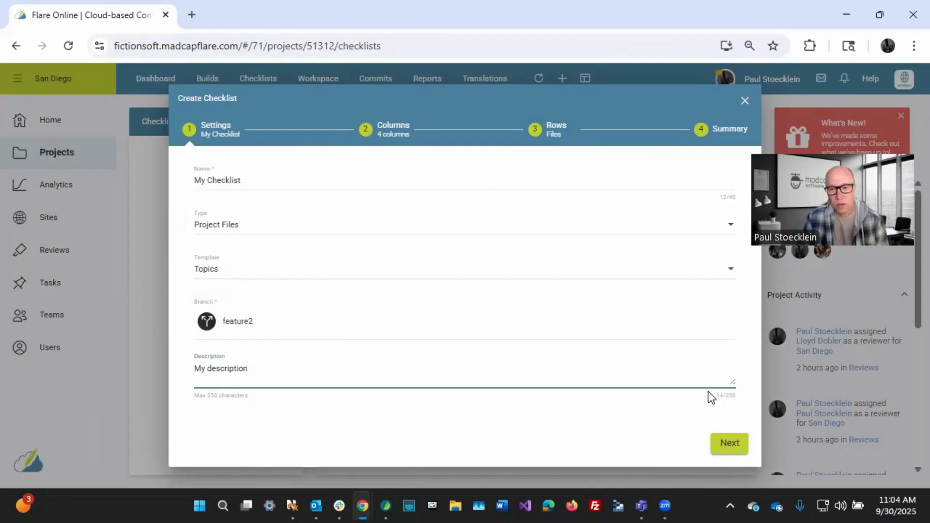
{"action": "left_click", "coordinate": [724, 442]}
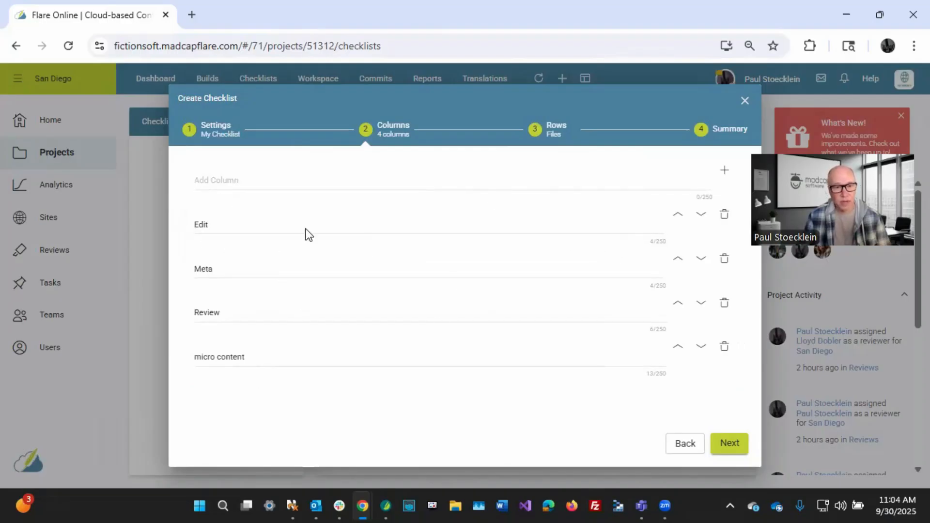
- Add a "Finalize" column to the checklist and proceed to the row file selection
{"action": "left_click", "coordinate": [225, 175]}
{"action": "type", "text": "Finalize"}
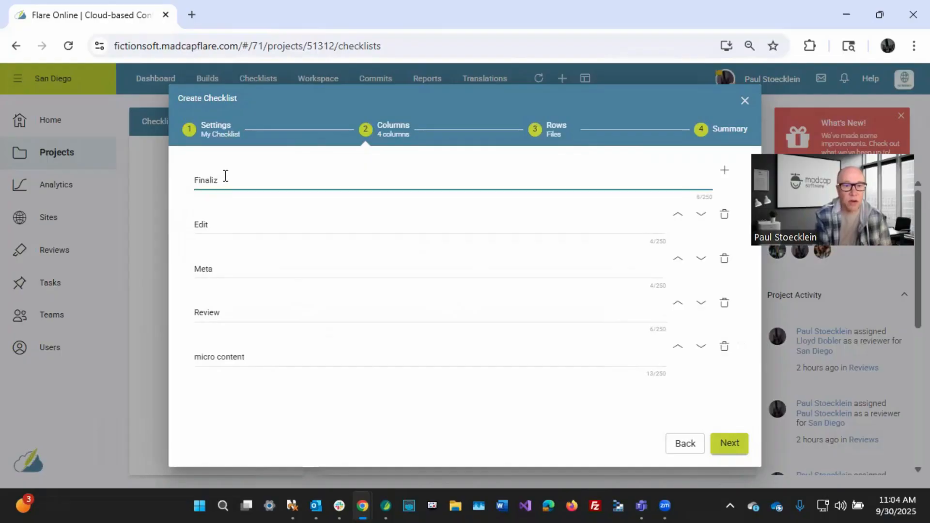
{"action": "left_click", "coordinate": [725, 170]}
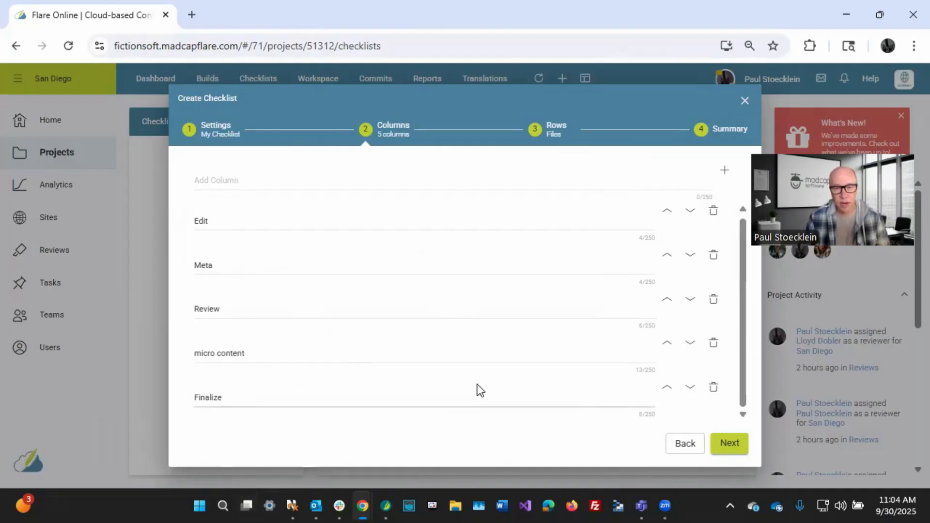
{"action": "left_click", "coordinate": [727, 446]}
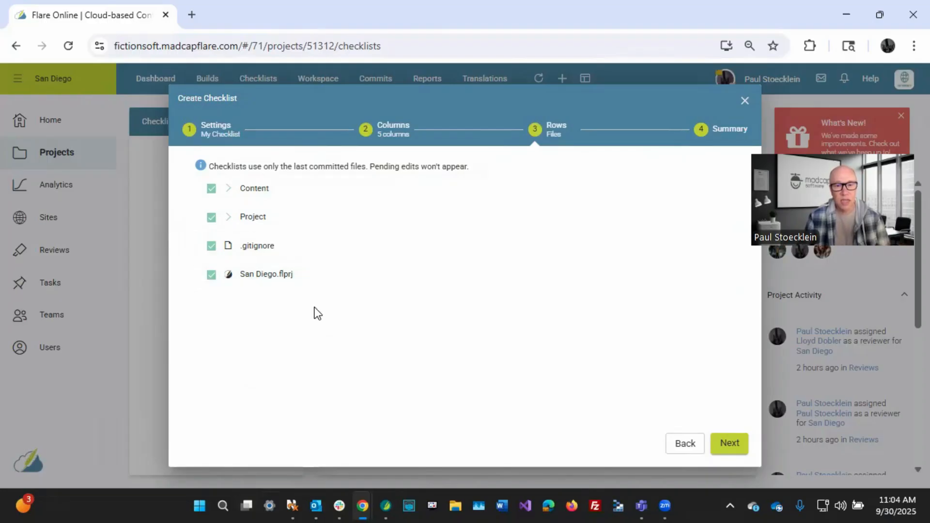
- Exclude San Diego.flprj, .gitignore and the entire Project folder from the checklist rows
{"action": "left_click", "coordinate": [212, 274]}
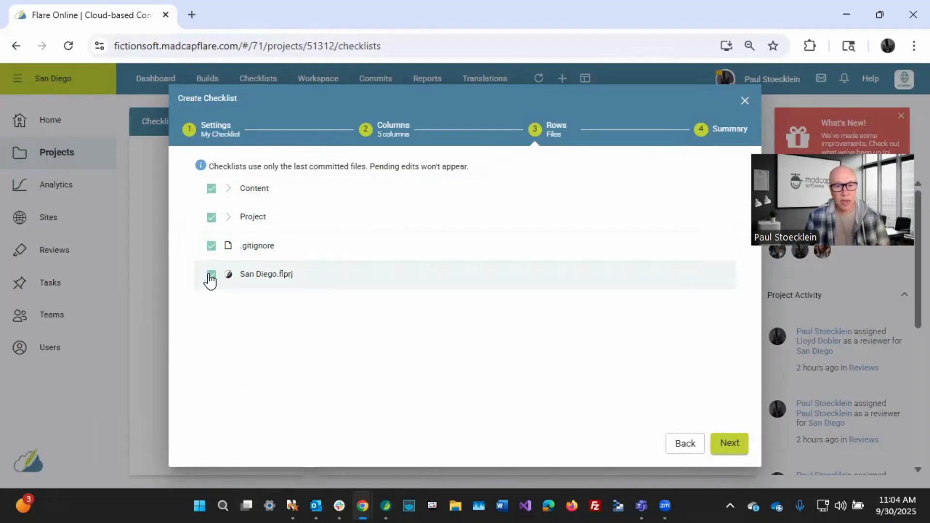
{"action": "left_click", "coordinate": [211, 246]}
{"action": "left_click", "coordinate": [208, 225]}
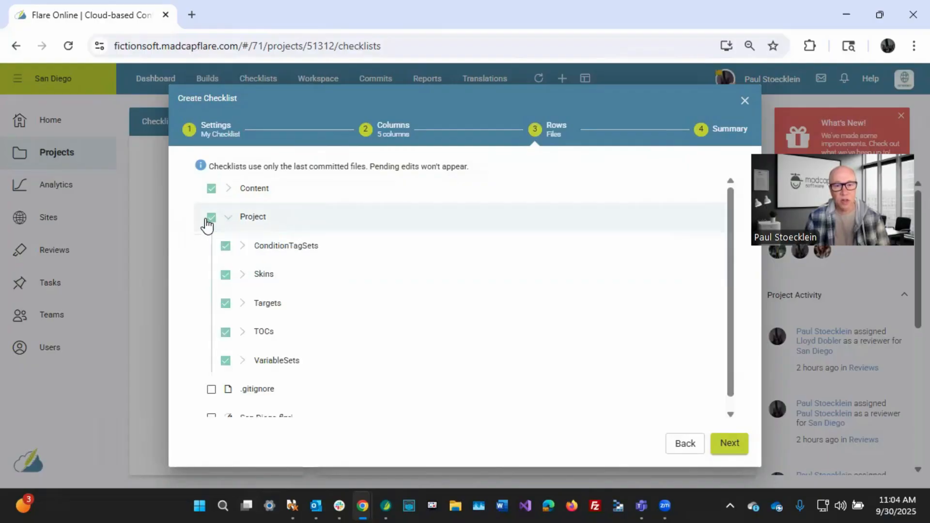
{"action": "left_click", "coordinate": [211, 218]}
{"action": "left_click", "coordinate": [229, 217]}
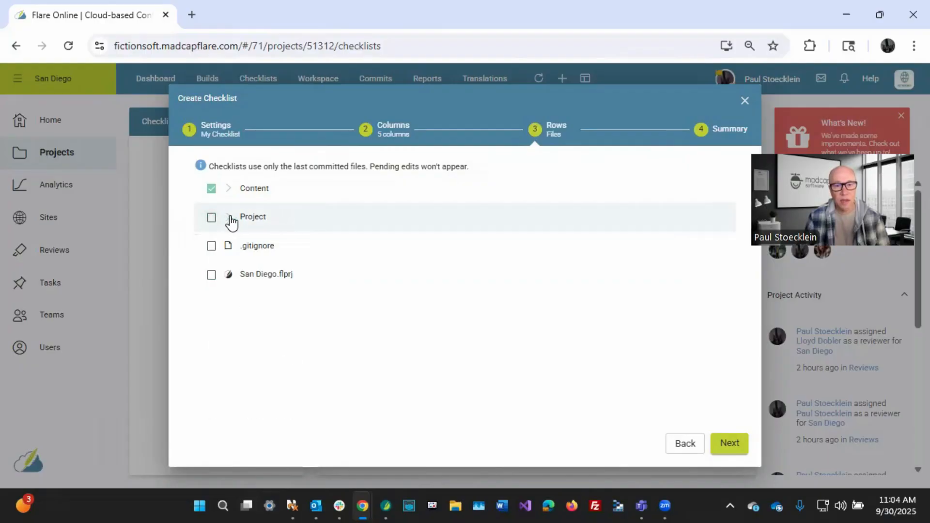
- Exclude the Resources and Print-Only-Topics folders inside Content, keeping only the topic files as checklist rows
{"action": "left_click", "coordinate": [228, 189]}
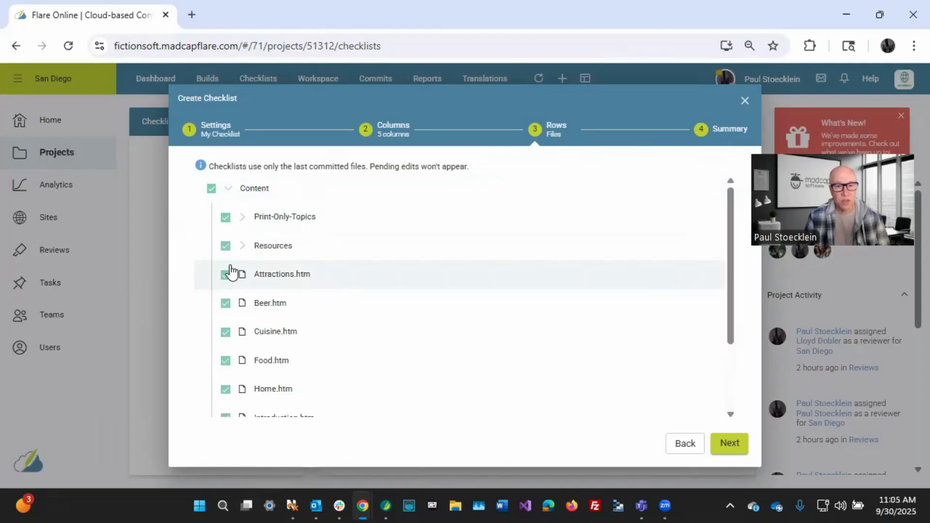
{"action": "left_click", "coordinate": [225, 246]}
{"action": "left_click", "coordinate": [226, 219]}
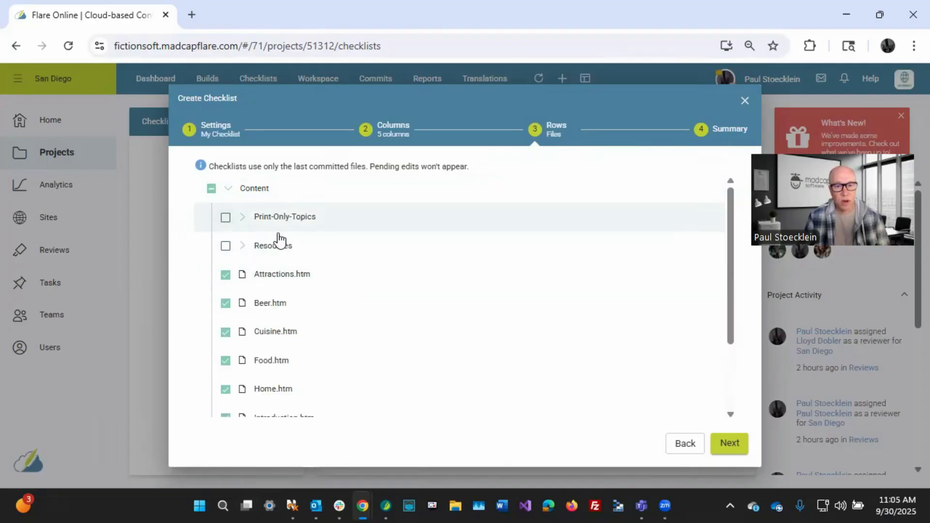
{"action": "scroll", "coordinate": [354, 341], "scroll_direction": "down", "scroll_amount": 3}
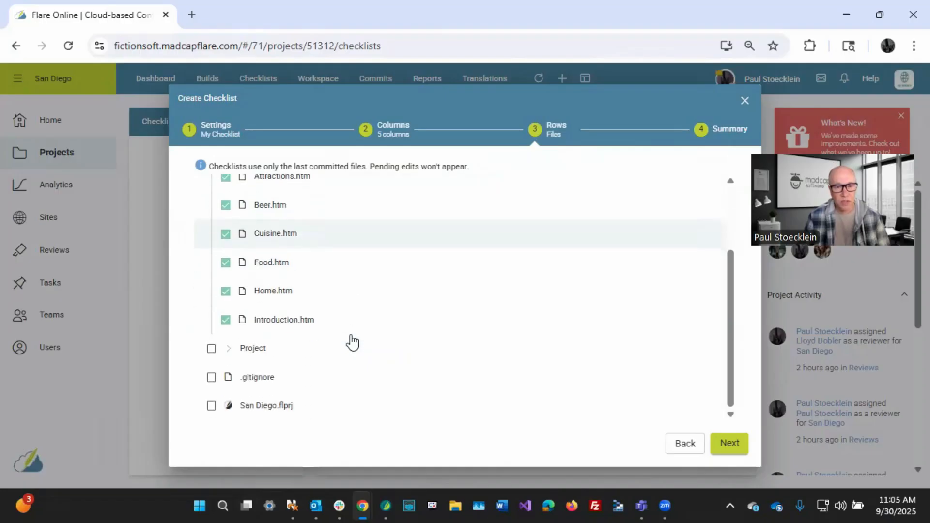
{"action": "scroll", "coordinate": [353, 326], "scroll_direction": "up", "scroll_amount": 3}
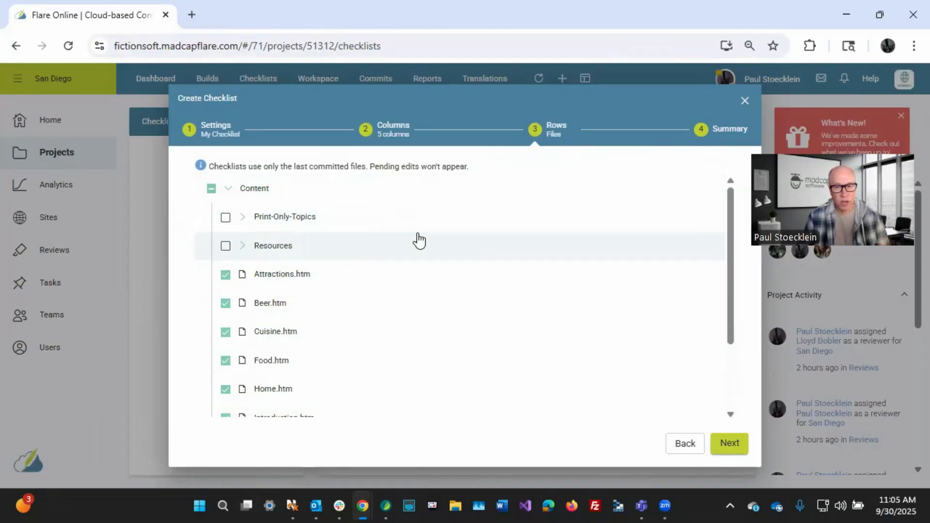
- Proceed to the checklist summary and create My Checklist
{"action": "left_click", "coordinate": [729, 444]}
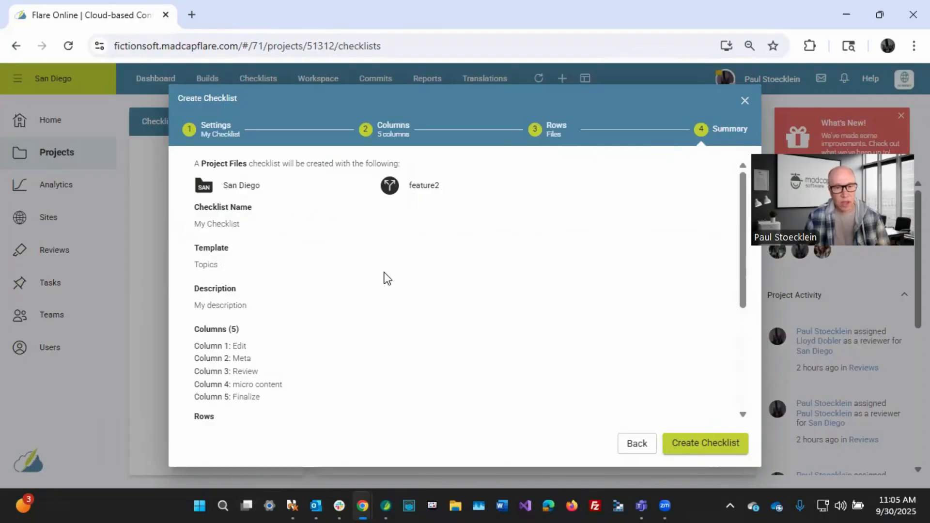
{"action": "left_click", "coordinate": [693, 445]}
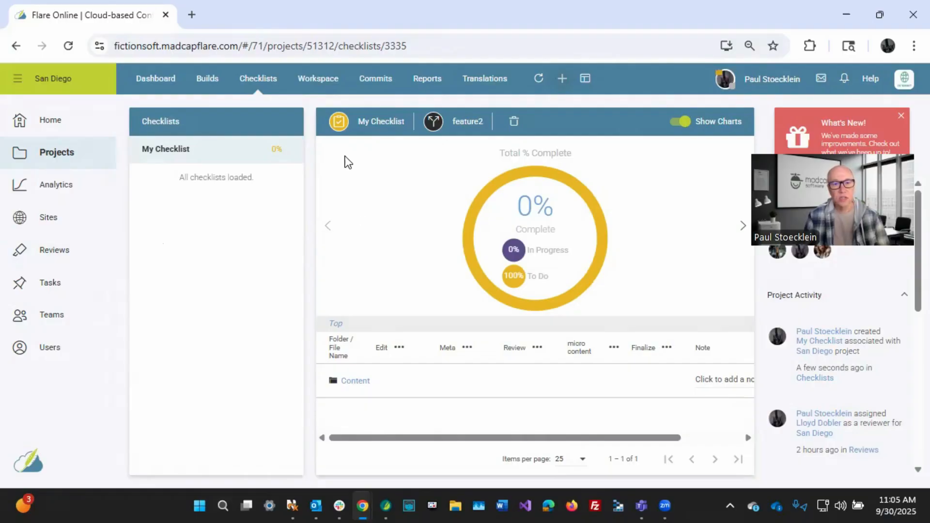
- Examine My Checklist's overview charts, settings and save-as-template form, and close them without saving anything
{"action": "mouse_move", "coordinate": [336, 123]}
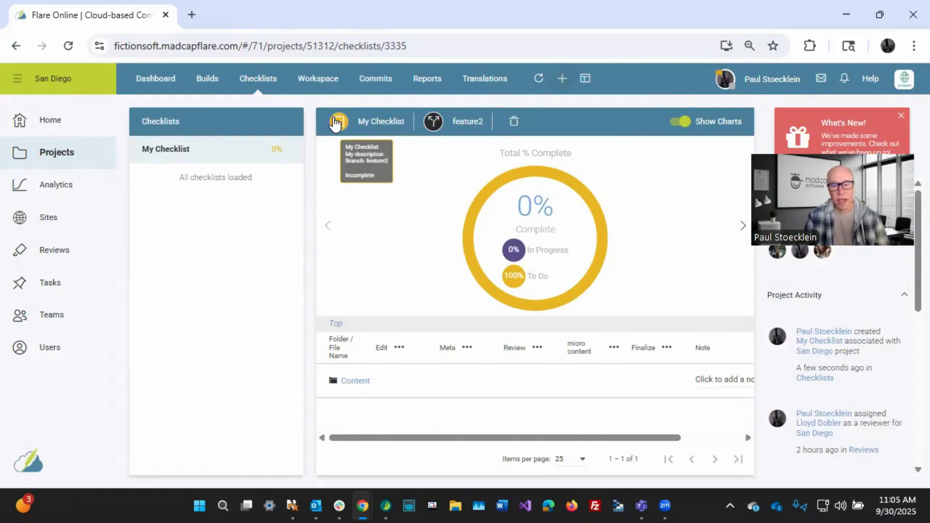
{"action": "left_click", "coordinate": [335, 122]}
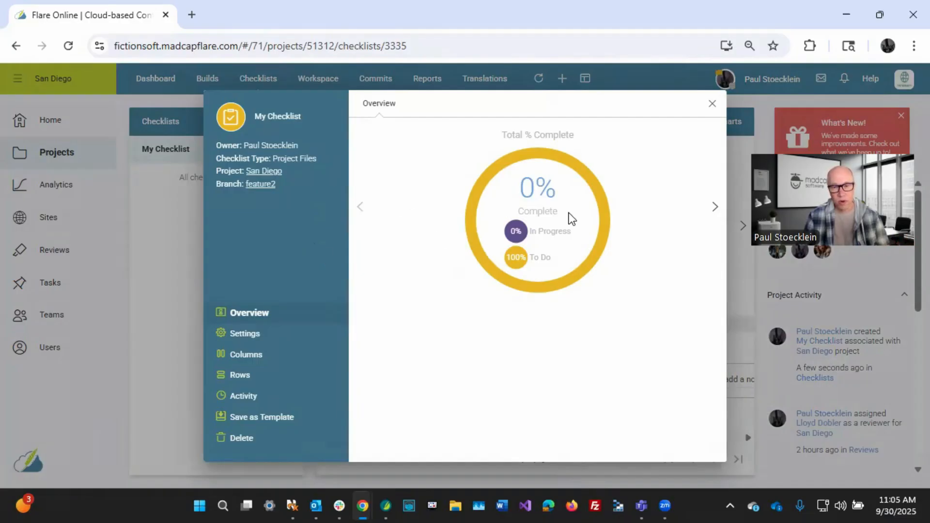
{"action": "left_click", "coordinate": [714, 207]}
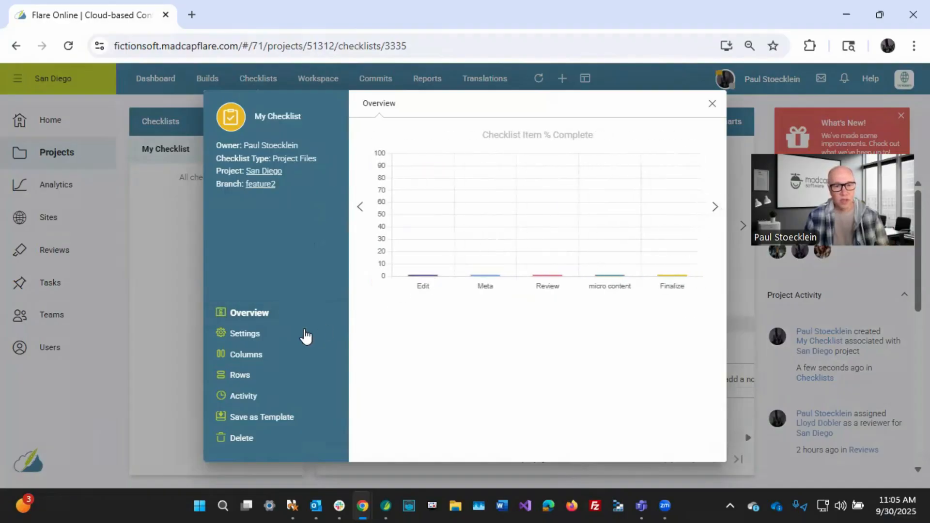
{"action": "left_click", "coordinate": [251, 336]}
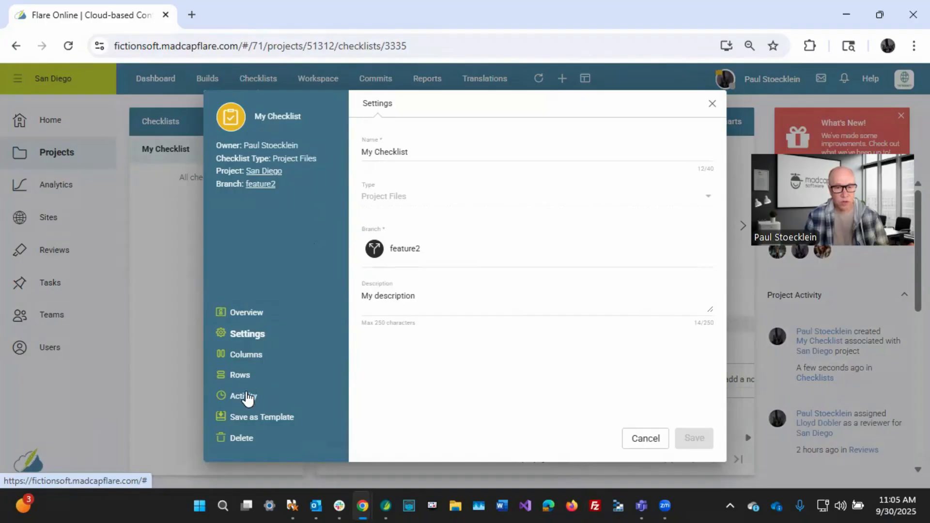
{"action": "left_click", "coordinate": [264, 420]}
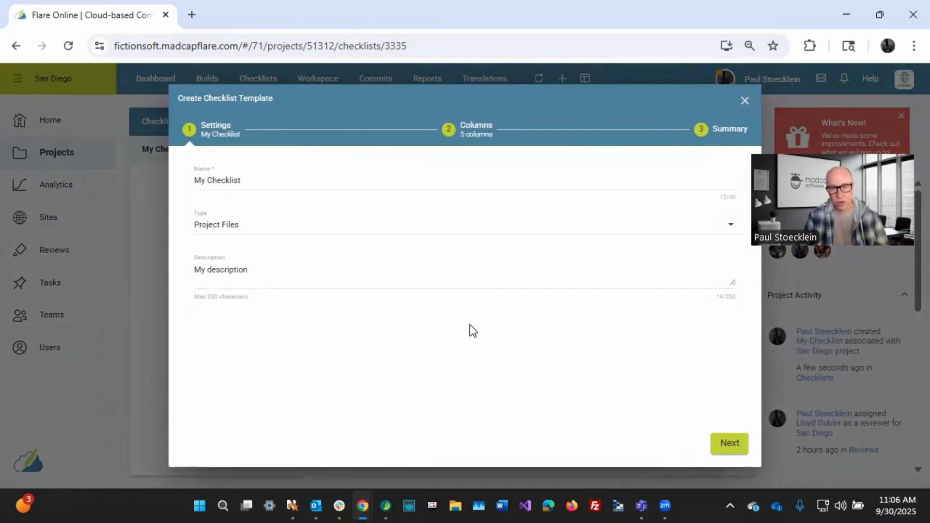
{"action": "left_click", "coordinate": [743, 101]}
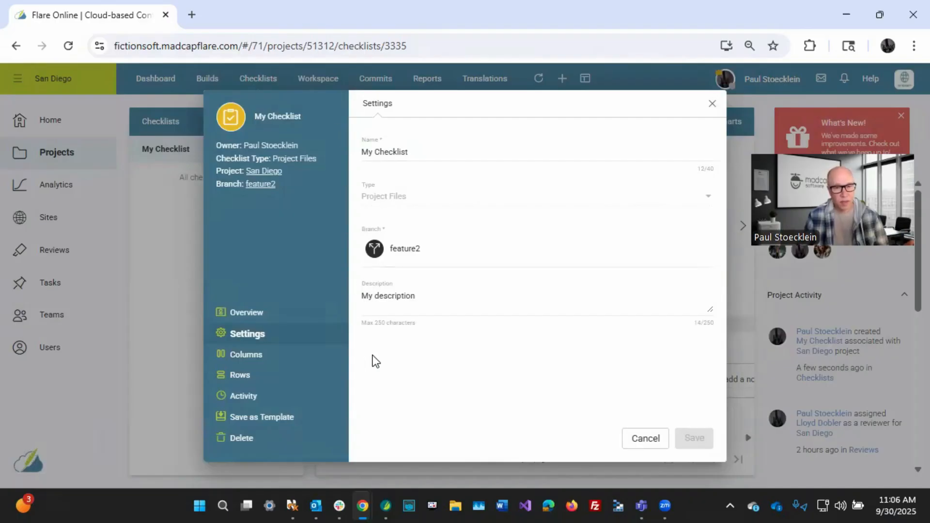
{"action": "left_click", "coordinate": [639, 438]}
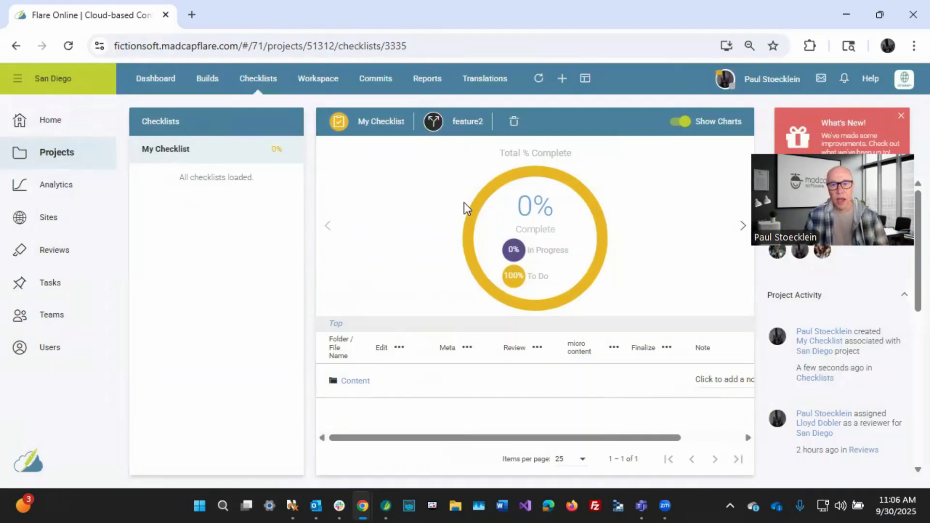
- In the checklist template manager, start a new template named "My Checklist Template" with the type Generic List, leaving the description empty
{"action": "left_click", "coordinate": [584, 77]}
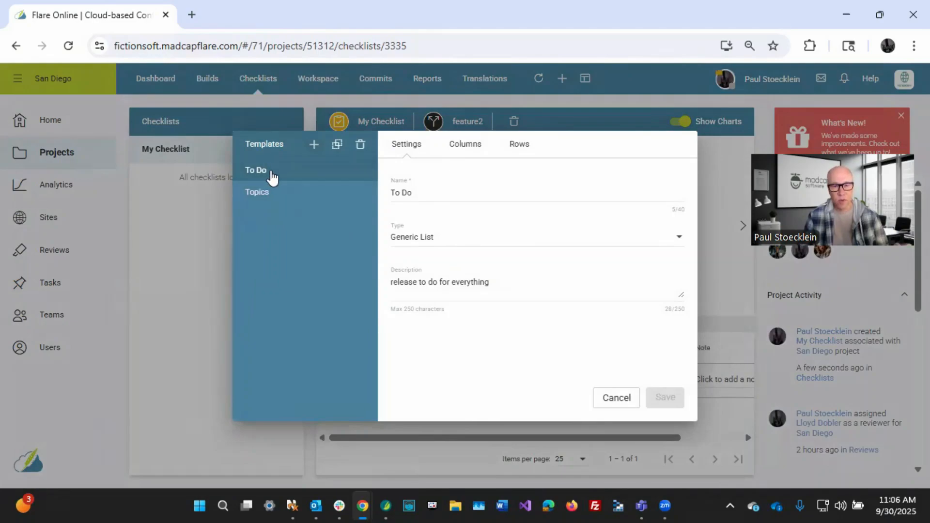
{"action": "left_click", "coordinate": [268, 194]}
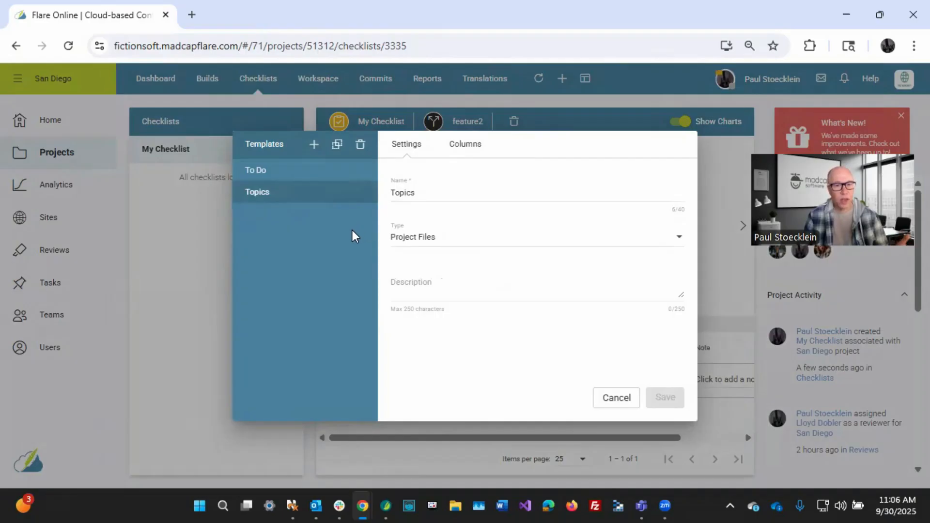
{"action": "left_click", "coordinate": [313, 146]}
{"action": "left_click", "coordinate": [268, 180]}
{"action": "type", "text": "My Checklist Template"}
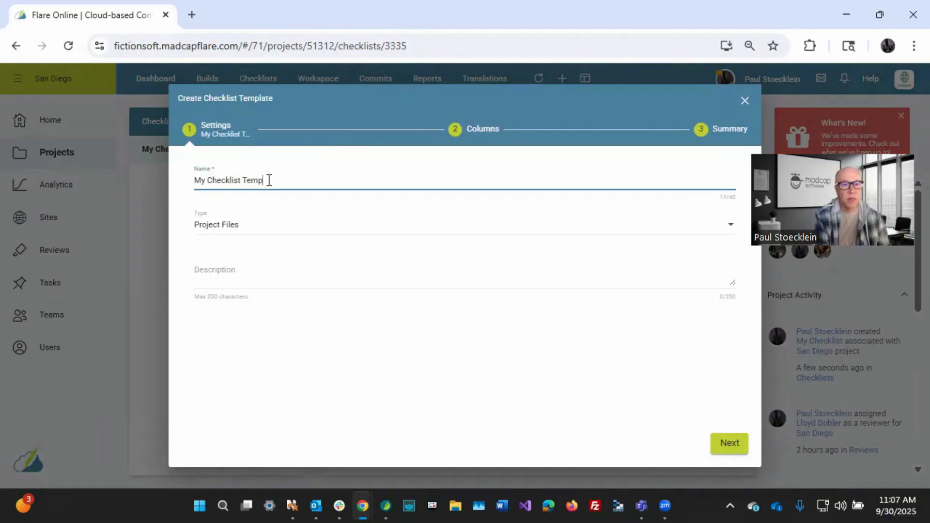
{"action": "left_click", "coordinate": [240, 225]}
{"action": "left_click", "coordinate": [226, 252]}
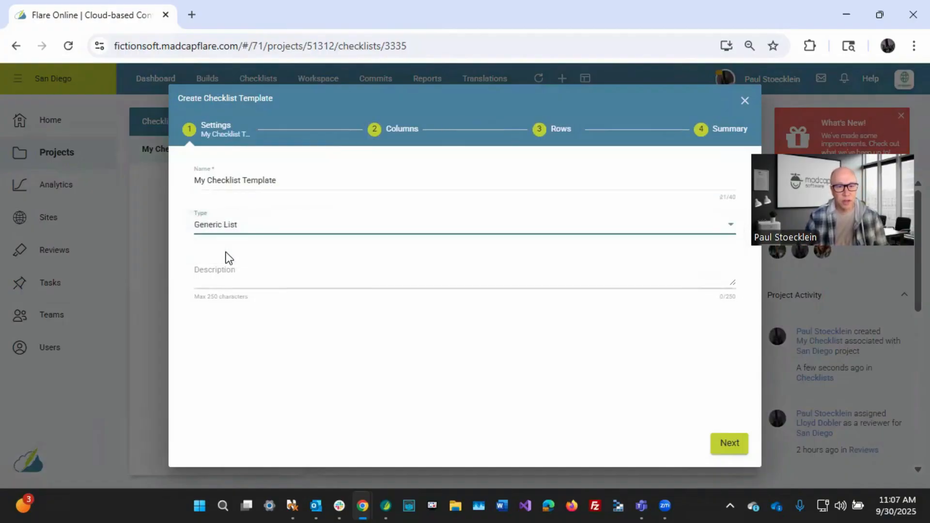
{"action": "left_click", "coordinate": [236, 282]}
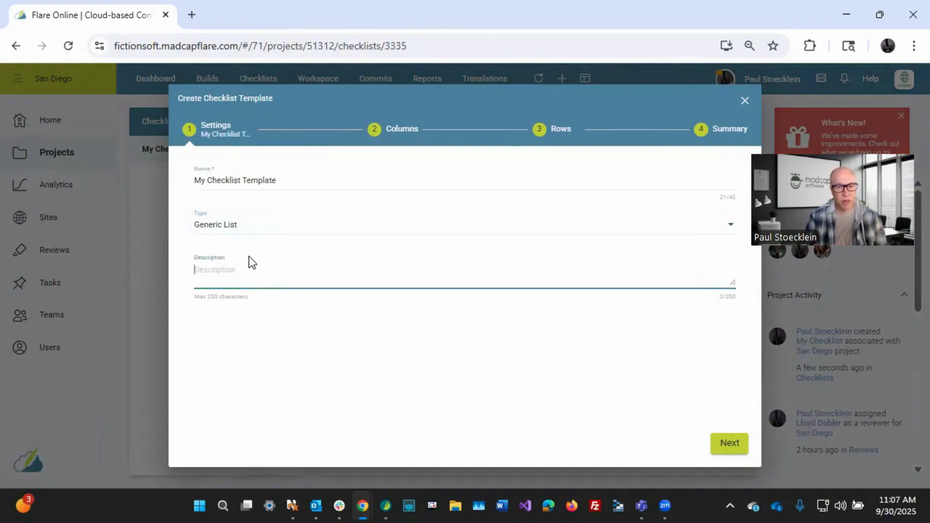
- Proceed to the template's column setup and add a column named "First column"
{"action": "left_click", "coordinate": [727, 445]}
{"action": "left_click", "coordinate": [229, 179]}
{"action": "type", "text": "Fir"}
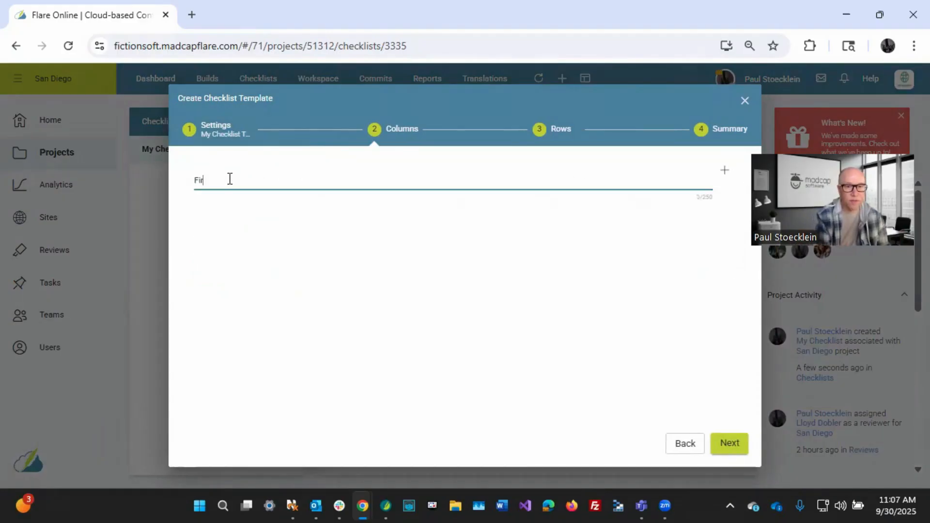
{"action": "type", "text": "st column"}
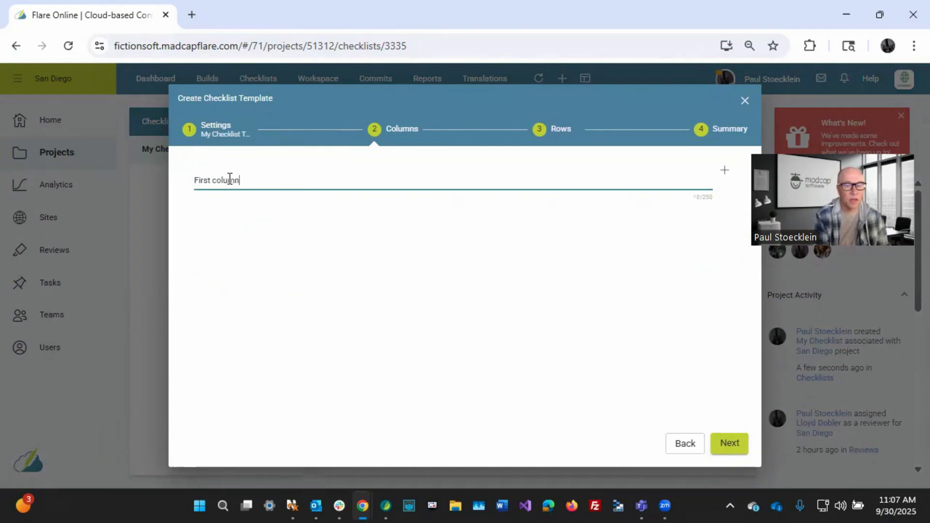
{"action": "key", "text": "Return"}
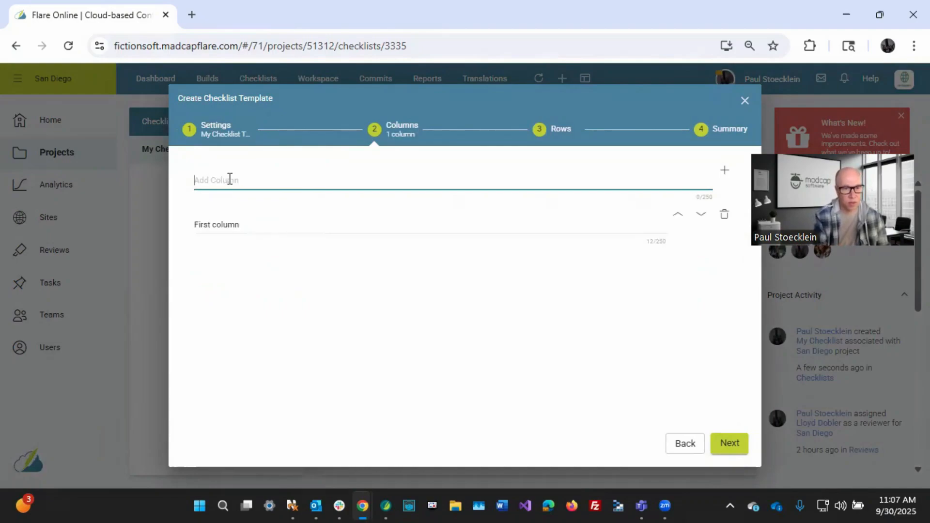
- Add two more columns to the template, named "Second column" and "Third column"
{"action": "type", "text": "F"}
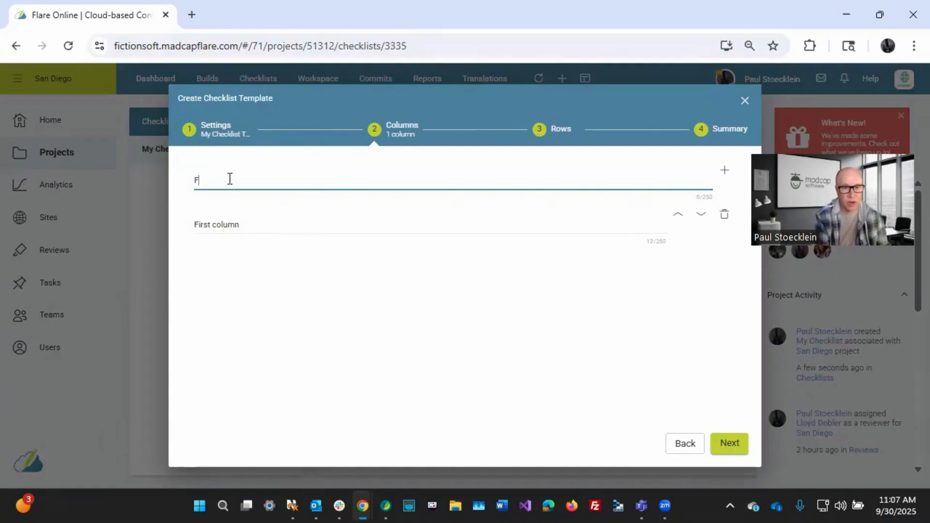
{"action": "type", "text": "irst"}
{"action": "key", "text": "BackSpace"}
{"action": "key", "text": "BackSpace"}
{"action": "key", "text": "BackSpace"}
{"action": "key", "text": "BackSpace"}
{"action": "key", "text": "BackSpace"}
{"action": "key", "text": "BackSpace"}
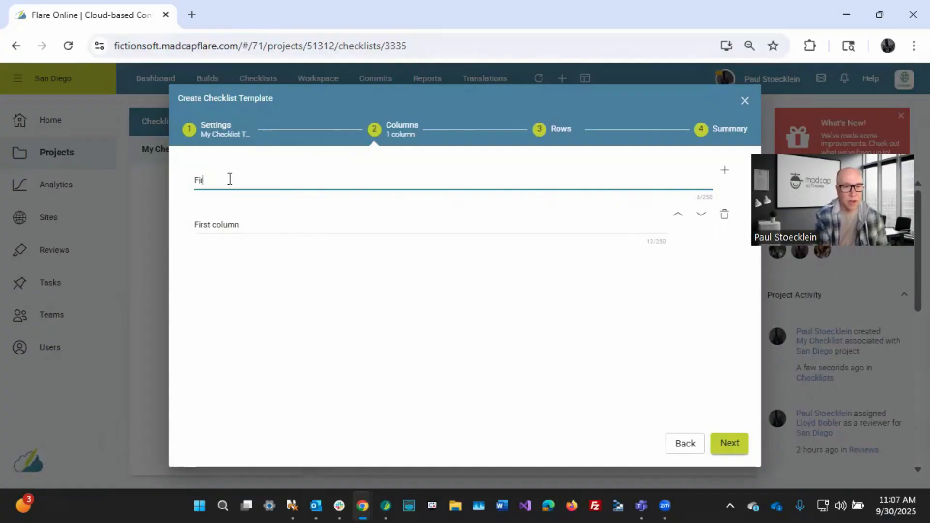
{"action": "type", "text": "Second column"}
{"action": "key", "text": "Return"}
{"action": "type", "text": "Th"}
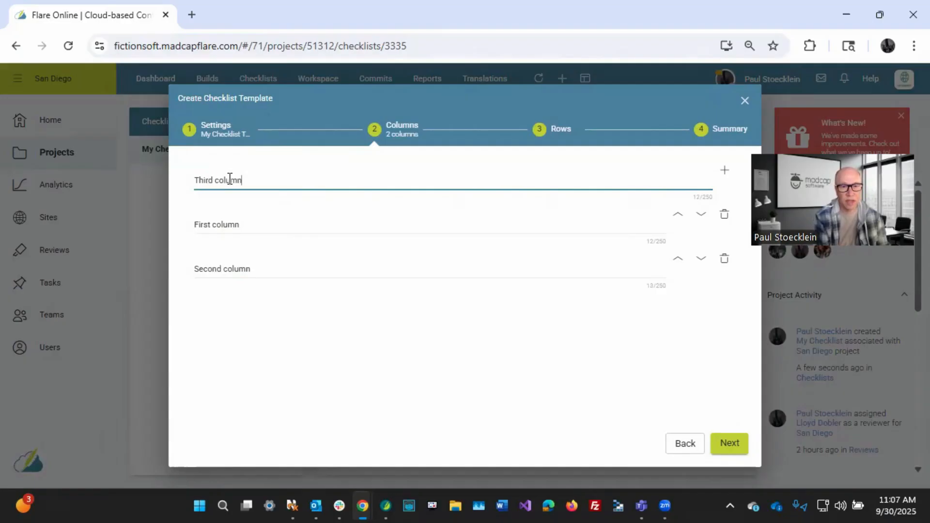
{"action": "left_click", "coordinate": [726, 170]}
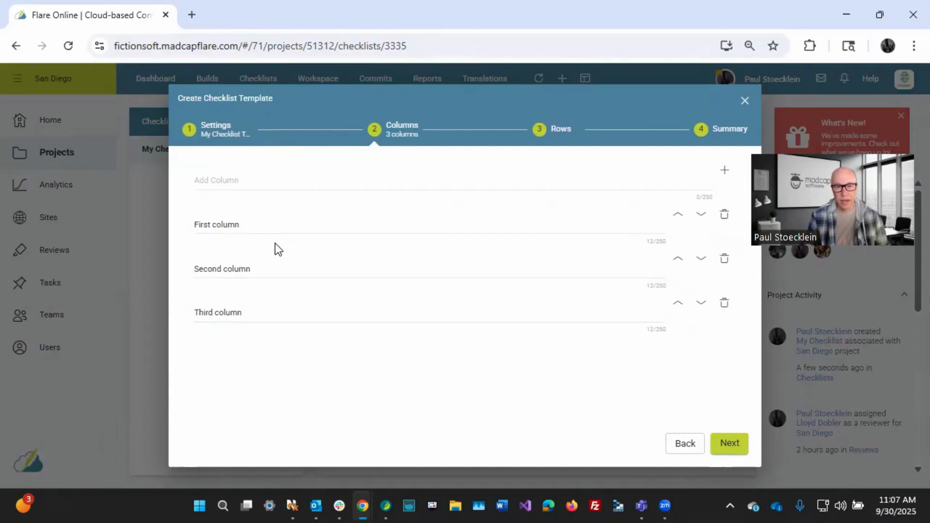
- Proceed to the template's row setup and add rows named "First Row" and "Second Row"
{"action": "left_click", "coordinate": [725, 441]}
{"action": "left_click", "coordinate": [260, 179]}
{"action": "type", "text": "First"}
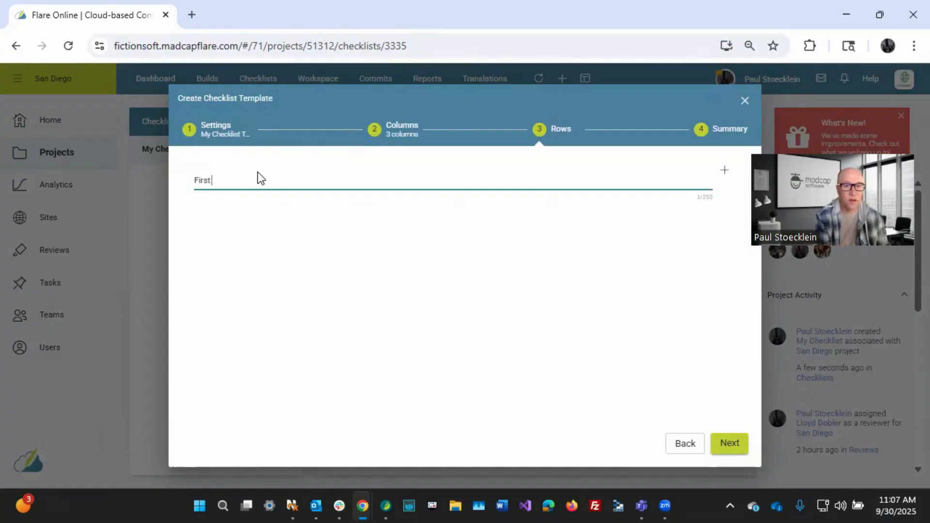
{"action": "type", "text": " Row"}
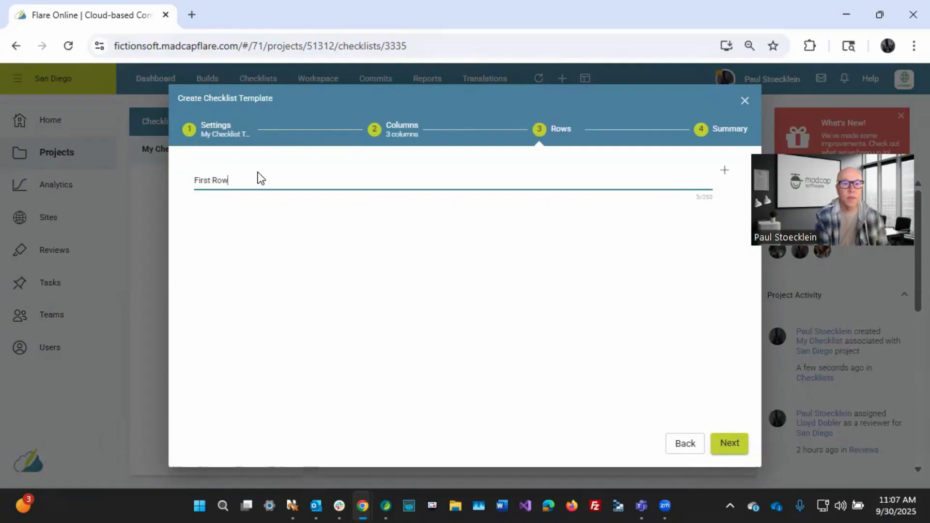
{"action": "key", "text": "Return"}
{"action": "type", "text": "Second Row"}
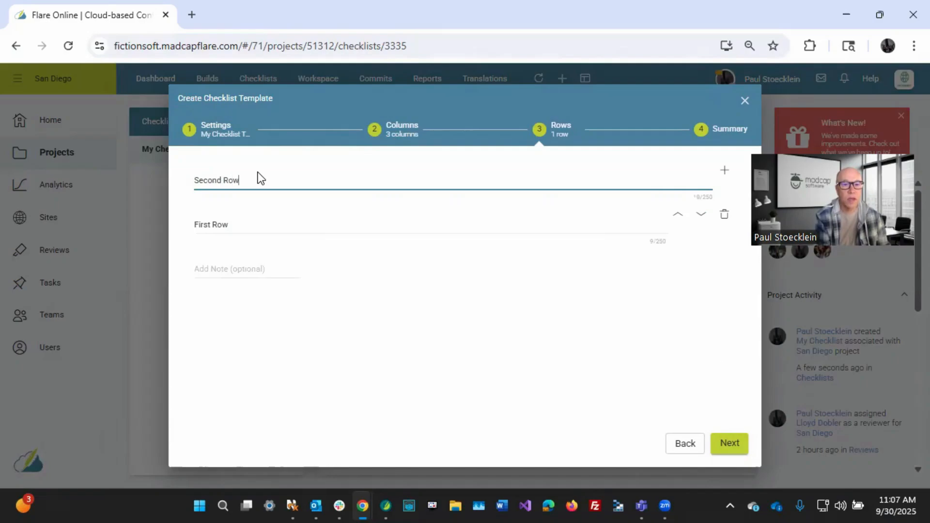
{"action": "key", "text": "Return"}
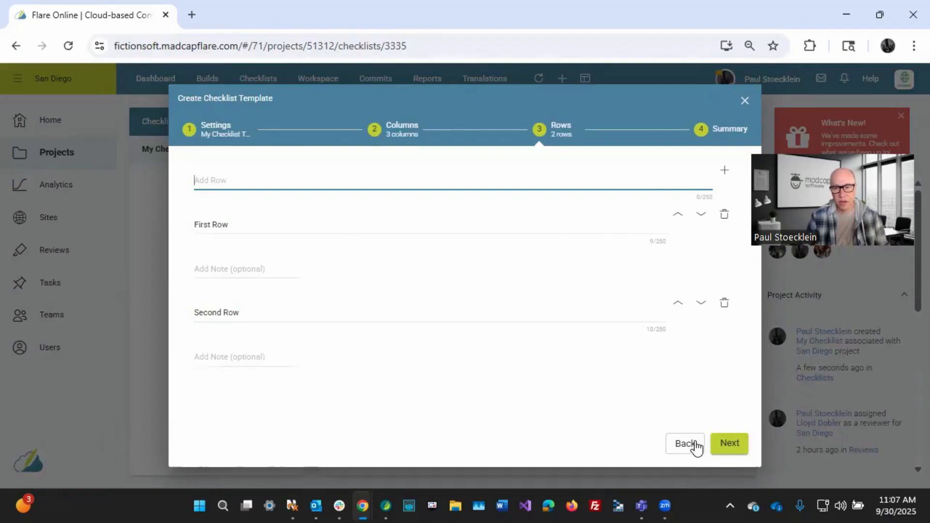
- Finish creating the checklist template from its summary and close the template manager
{"action": "left_click", "coordinate": [729, 445]}
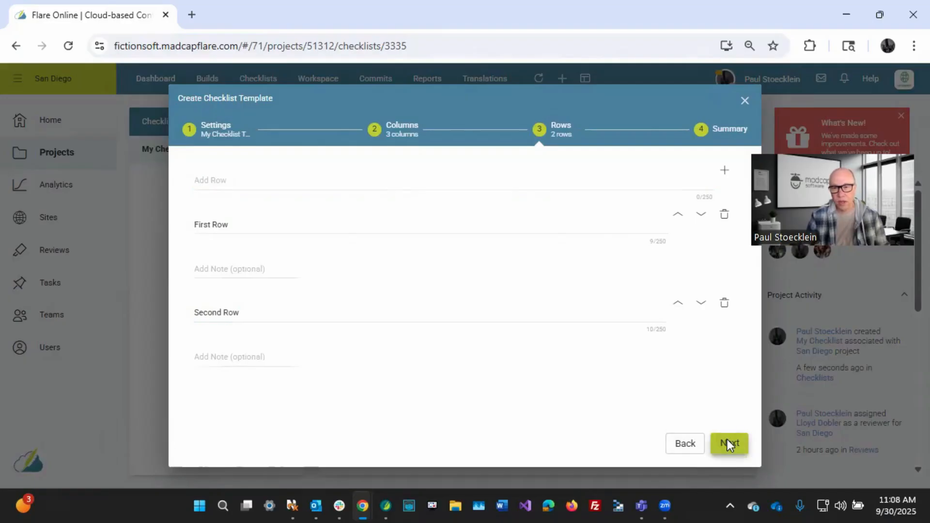
{"action": "left_click", "coordinate": [694, 444]}
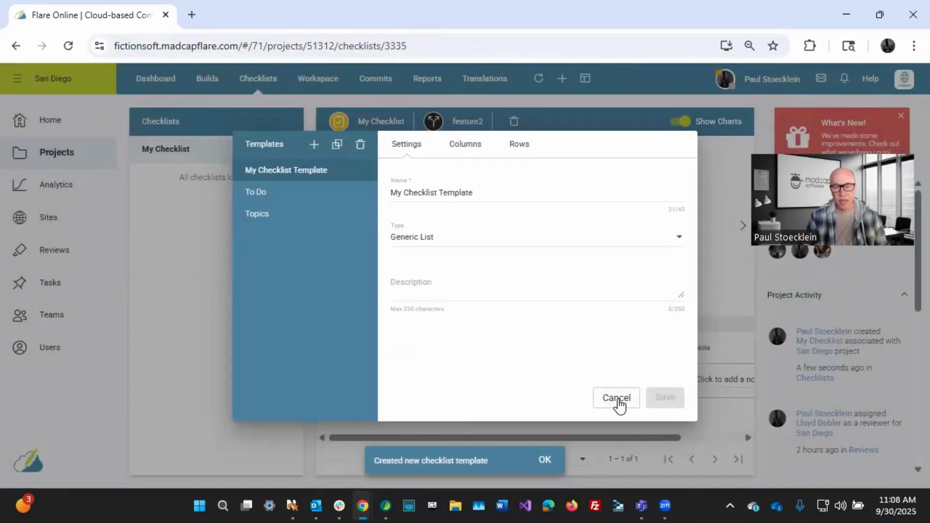
{"action": "left_click", "coordinate": [617, 398]}
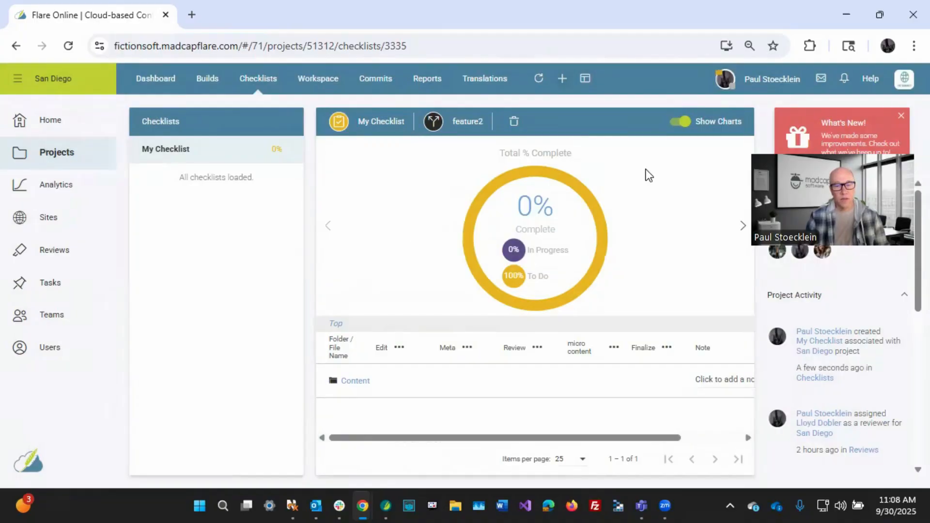
- Start a new checklist named "Name" from My Checklist Template and proceed through its columns to the row setup
{"action": "left_click", "coordinate": [563, 79]}
{"action": "left_click", "coordinate": [228, 270]}
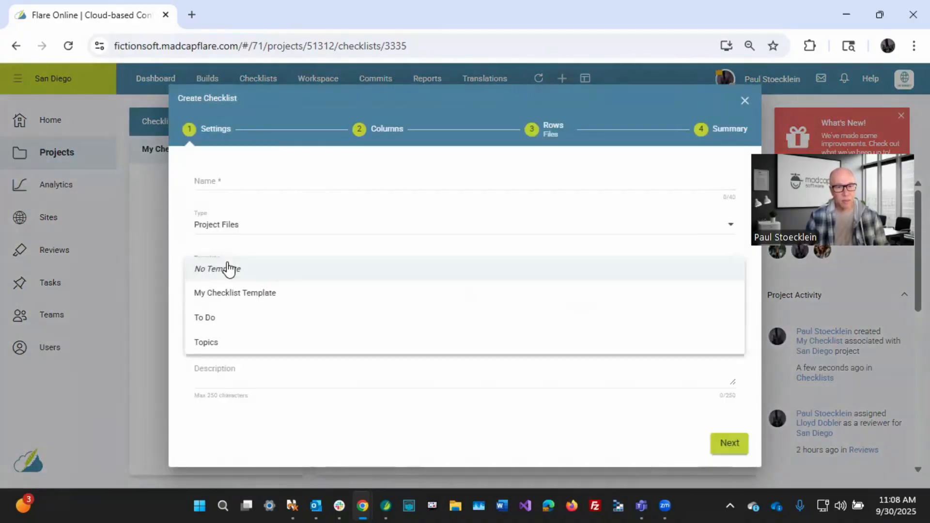
{"action": "left_click", "coordinate": [226, 294]}
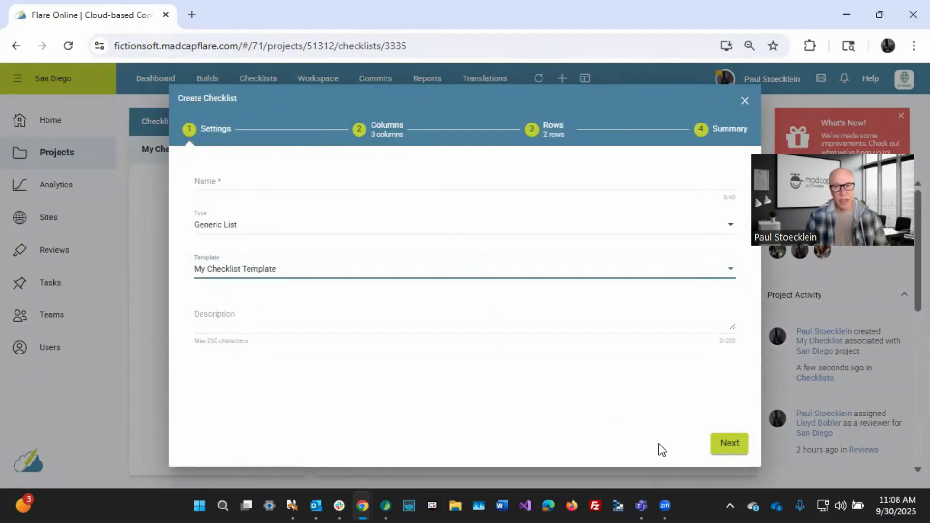
{"action": "left_click", "coordinate": [733, 444]}
{"action": "left_click", "coordinate": [247, 180]}
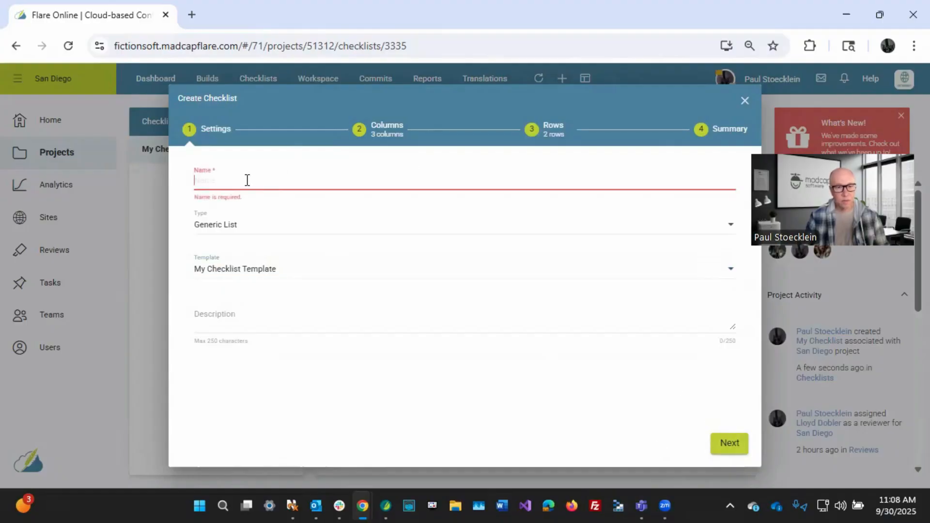
{"action": "type", "text": "Name"}
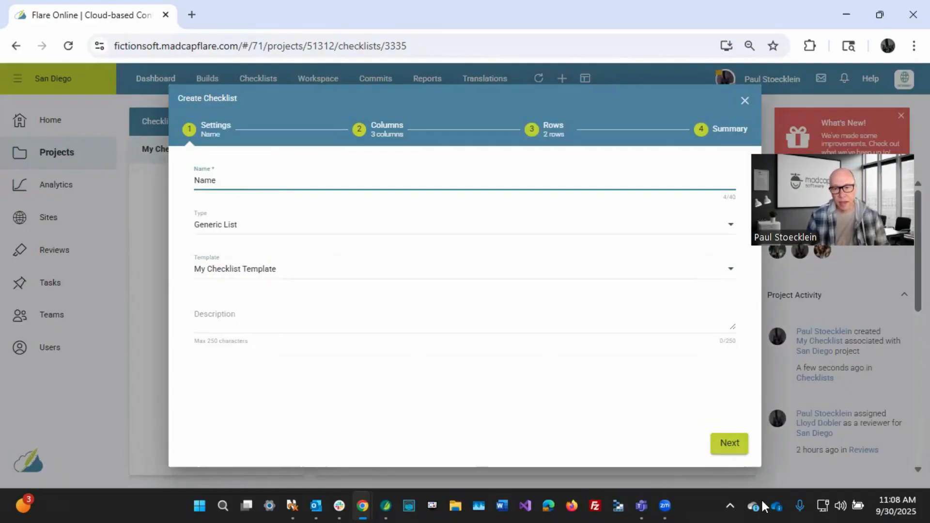
{"action": "left_click", "coordinate": [739, 452]}
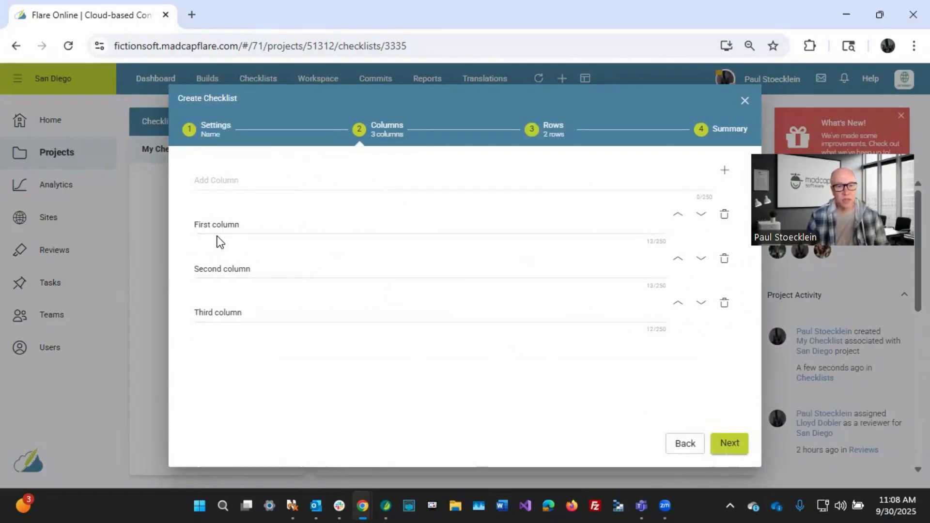
{"action": "left_click", "coordinate": [726, 448]}
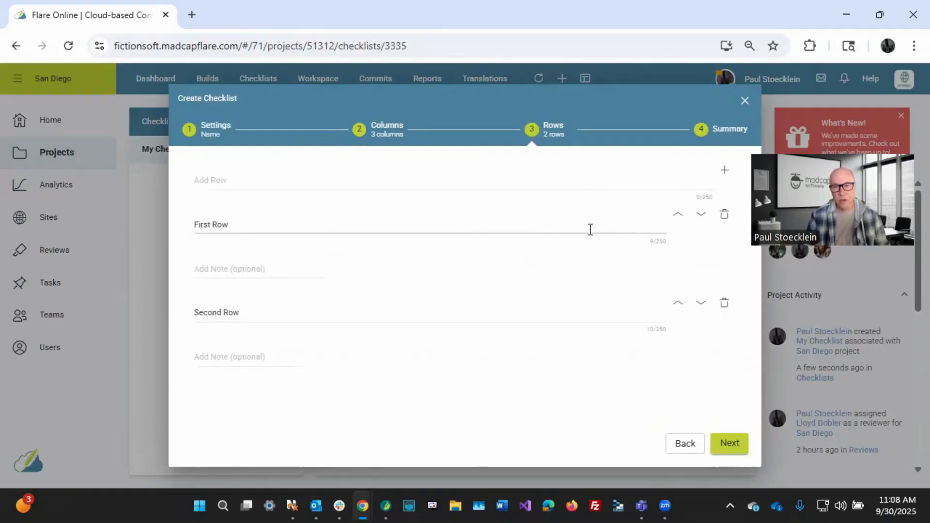